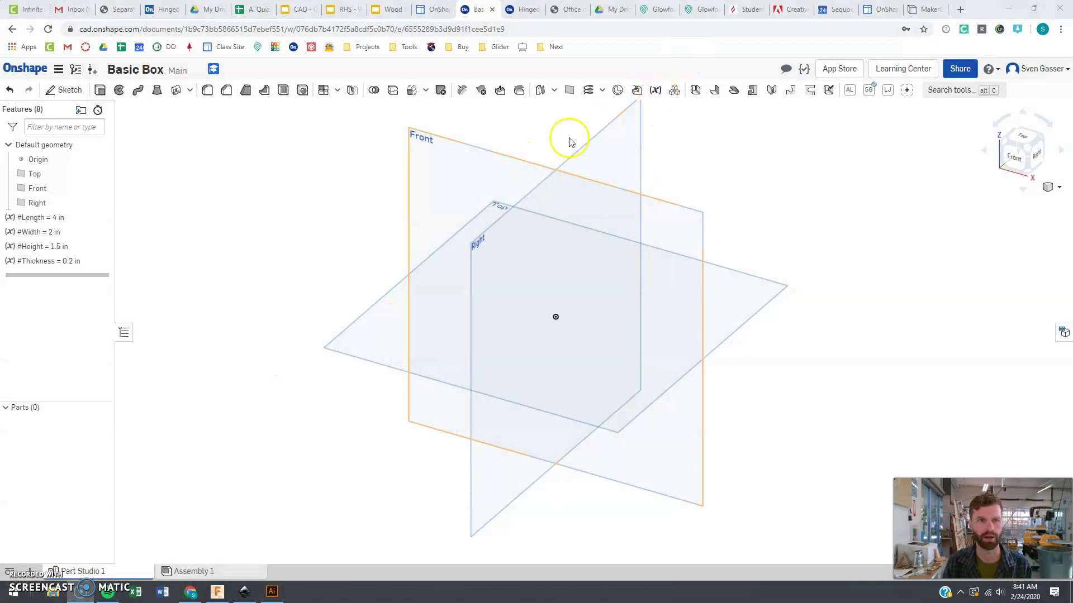
# Start a new variable with the Variable (x) tool, beside Length, Width, Height and Thickness
pyautogui.click(657, 91)
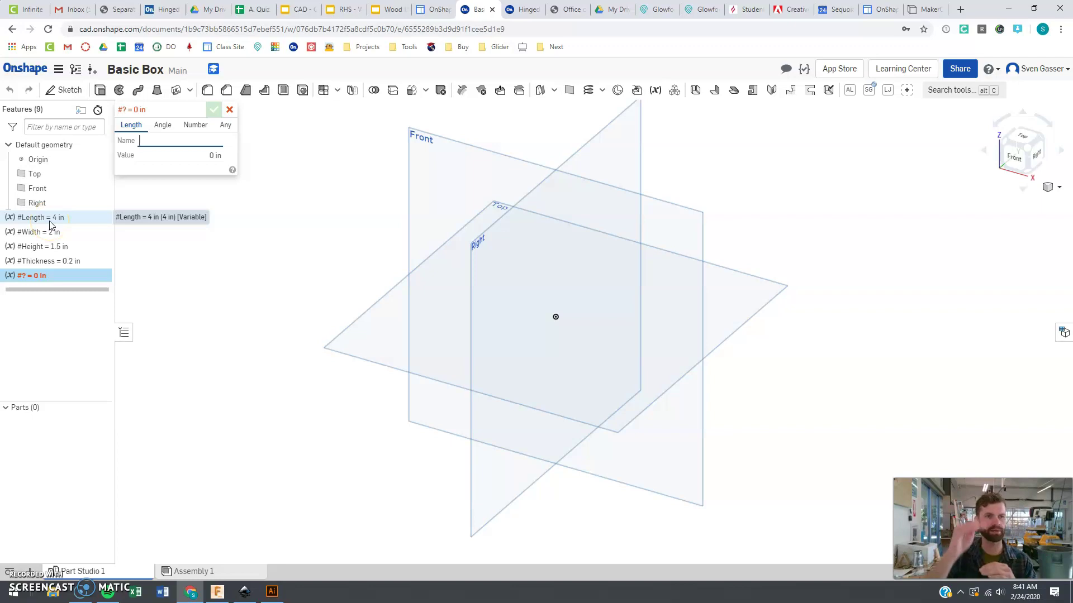
# Cancel the half-made variable, keeping Length 4, Width 2, Height 1.5 and Thickness 0.2 in
pyautogui.click(45, 262)
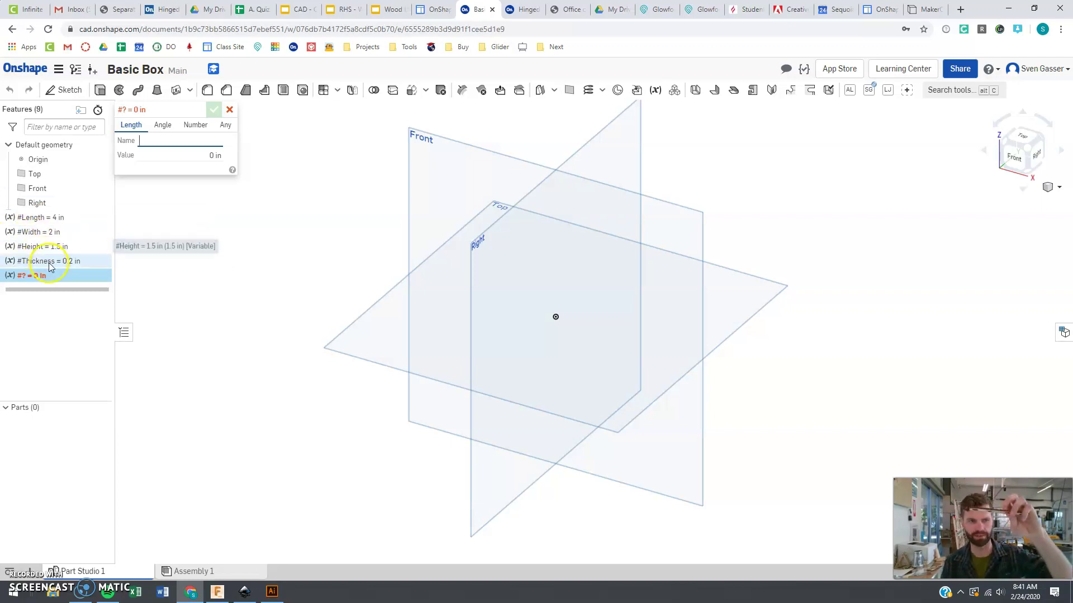
pyautogui.click(229, 110)
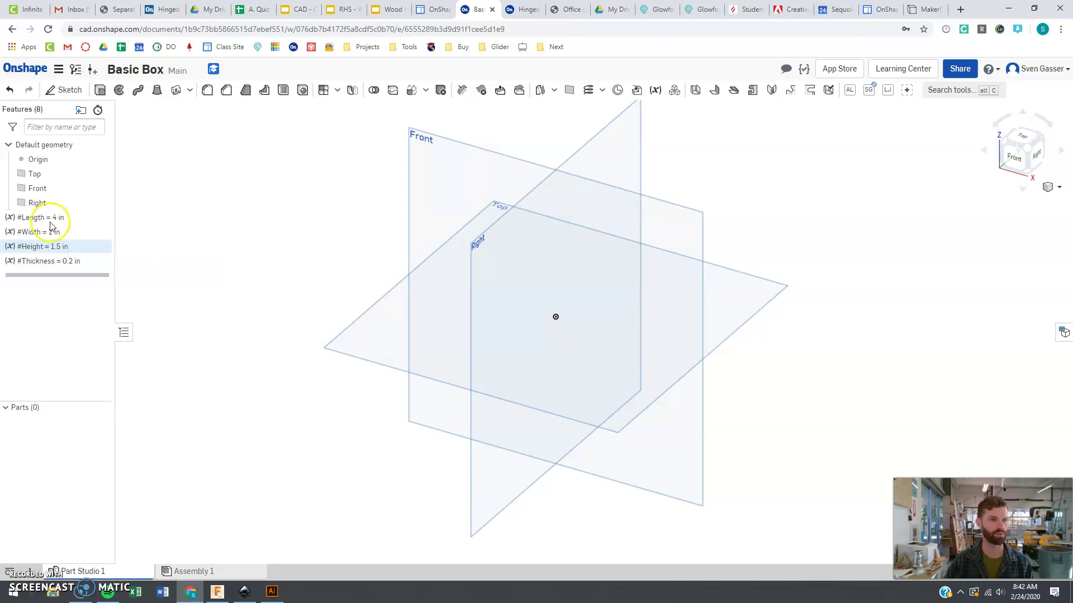
pyautogui.click(55, 253)
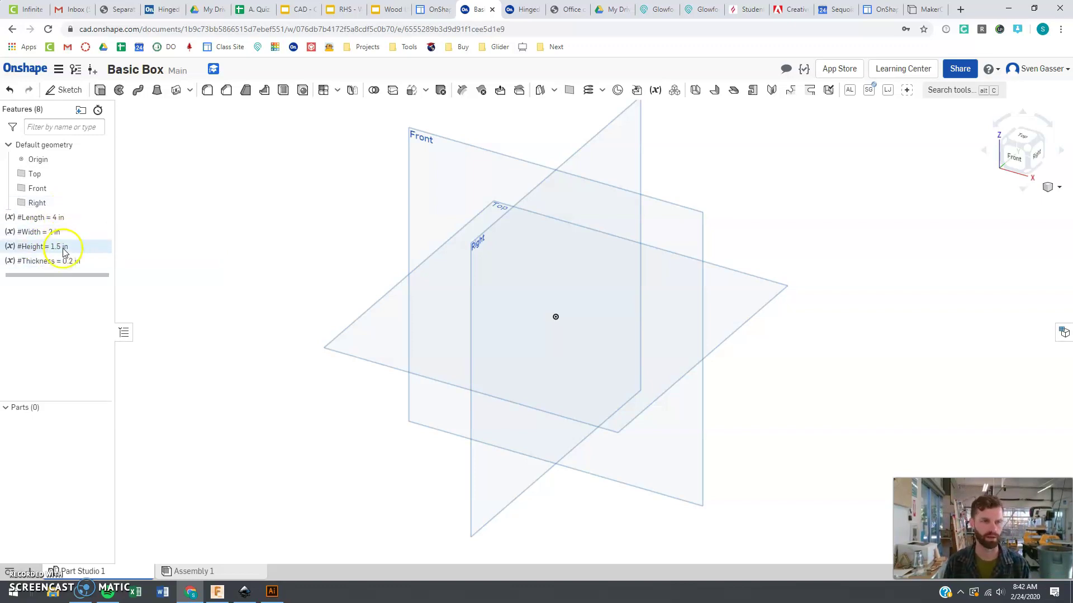
pyautogui.click(66, 240)
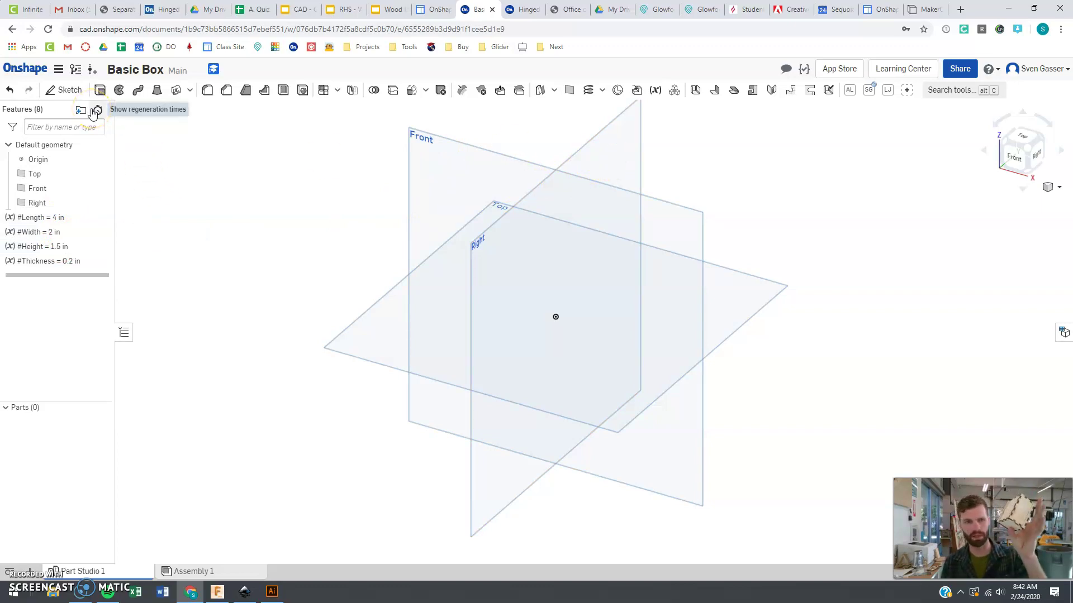
# Start a sketch on the Top plane and hide the Right, Front and Top planes
pyautogui.click(67, 91)
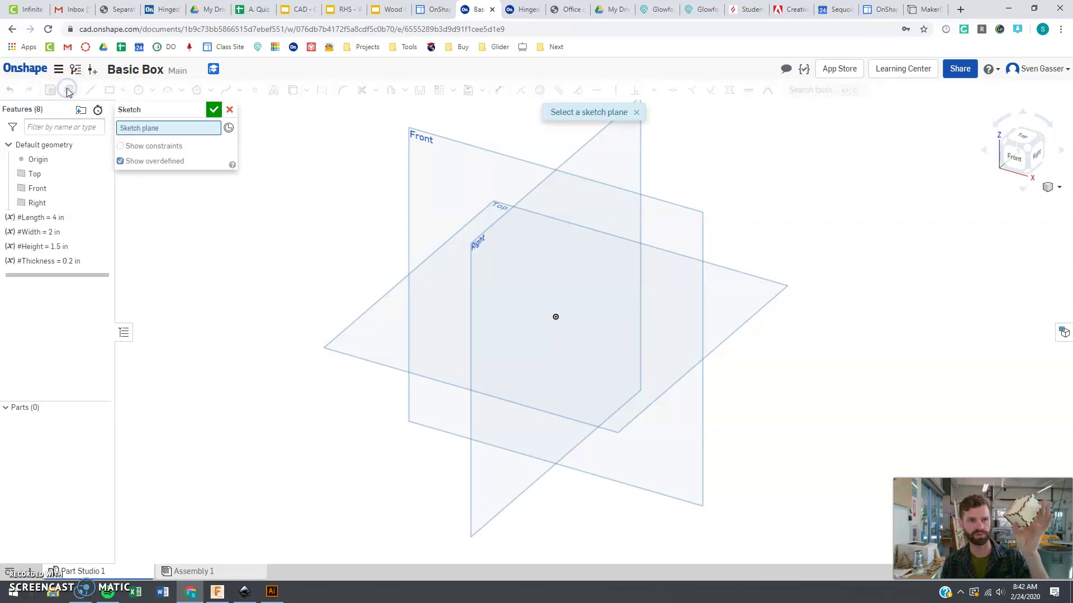
pyautogui.click(377, 339)
pyautogui.click(1021, 136)
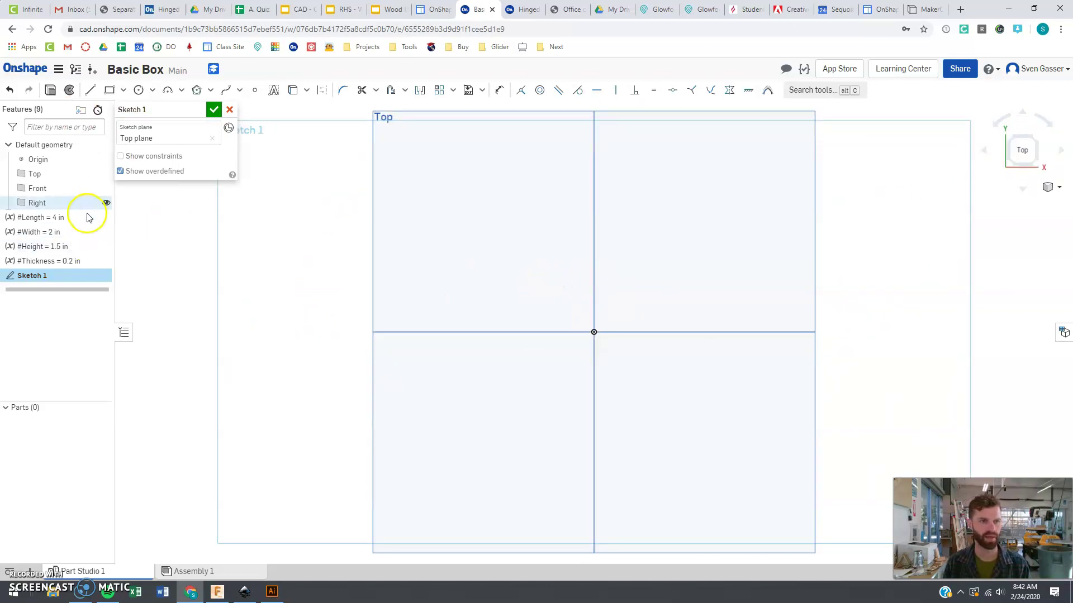
pyautogui.click(106, 203)
pyautogui.click(106, 188)
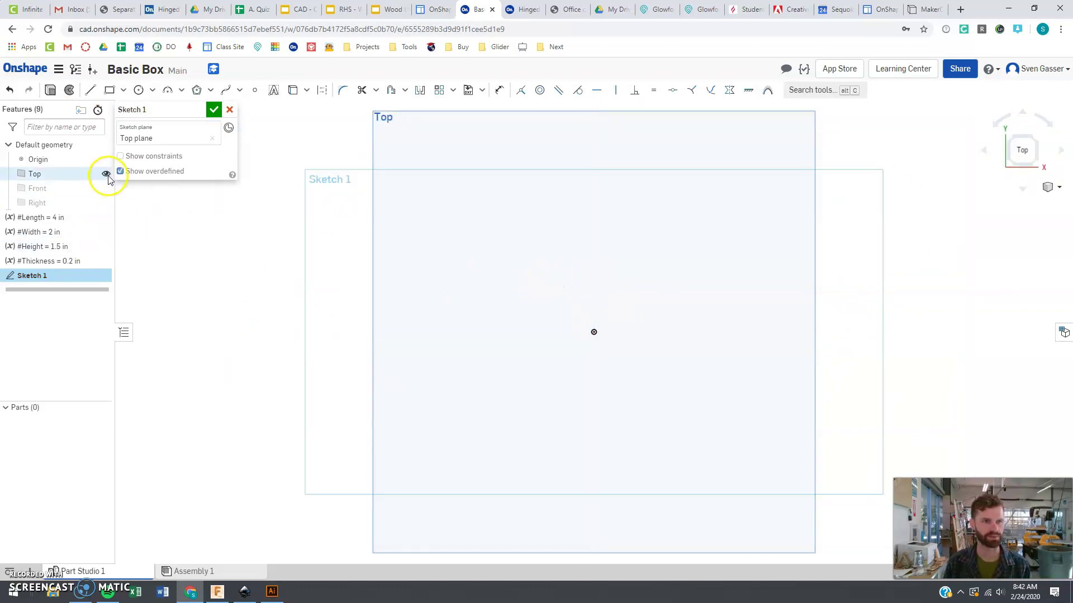
pyautogui.click(106, 159)
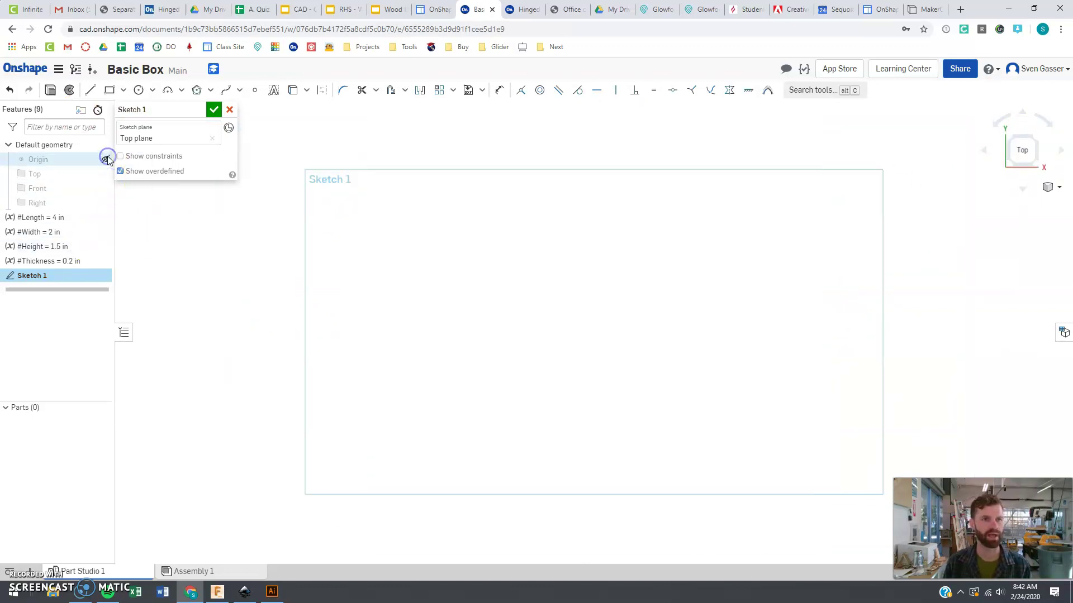
# Draw a corner rectangle and set its width dimension to #Length (4)
pyautogui.click(110, 90)
pyautogui.click(451, 276)
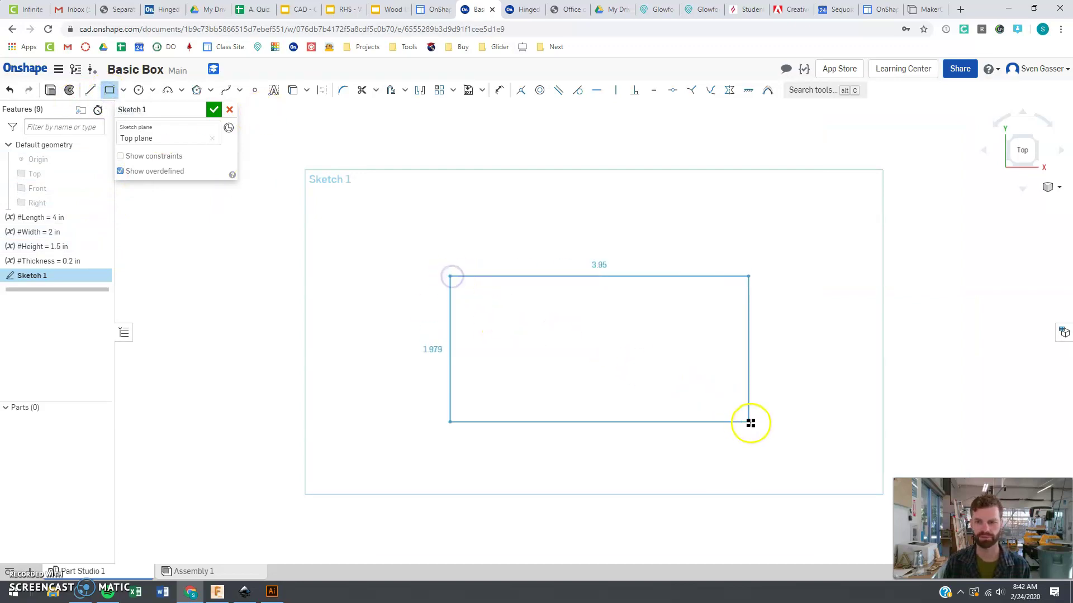
pyautogui.click(757, 434)
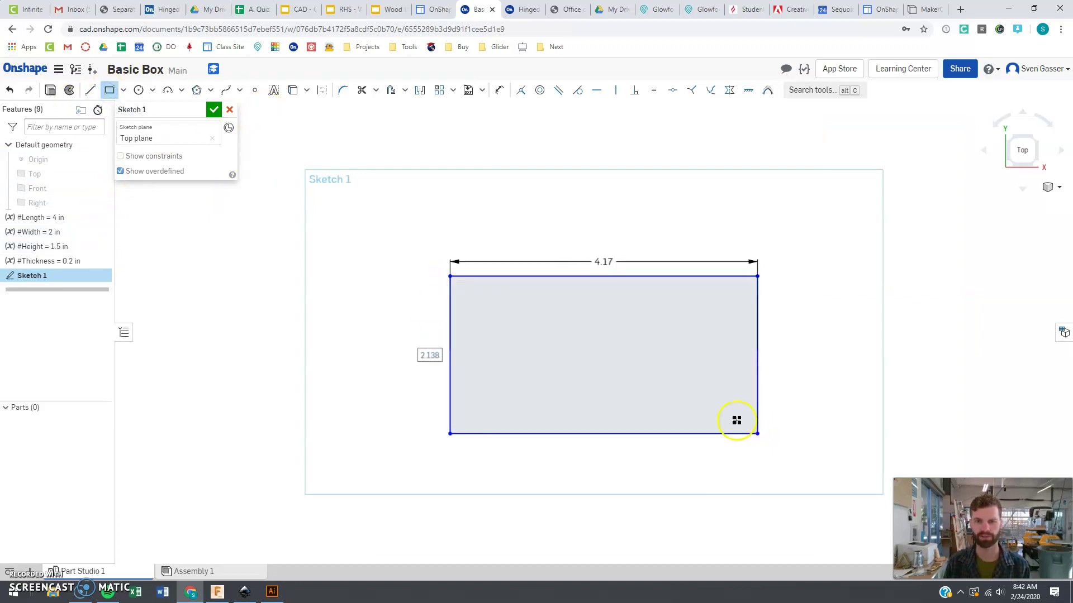
pyautogui.press('Escape')
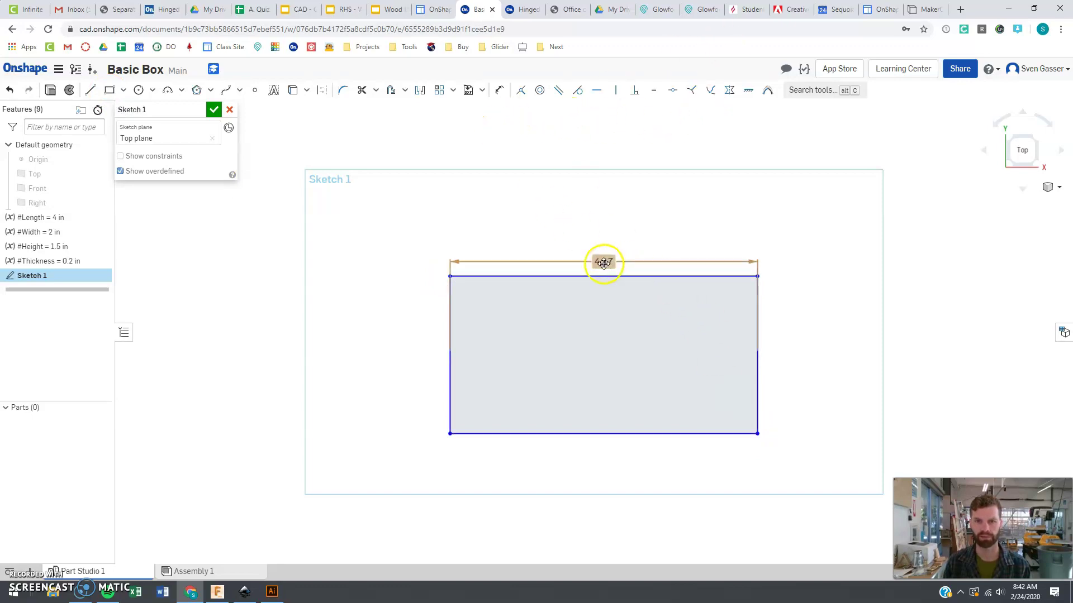
pyautogui.click(602, 263)
pyautogui.doubleClick(600, 263)
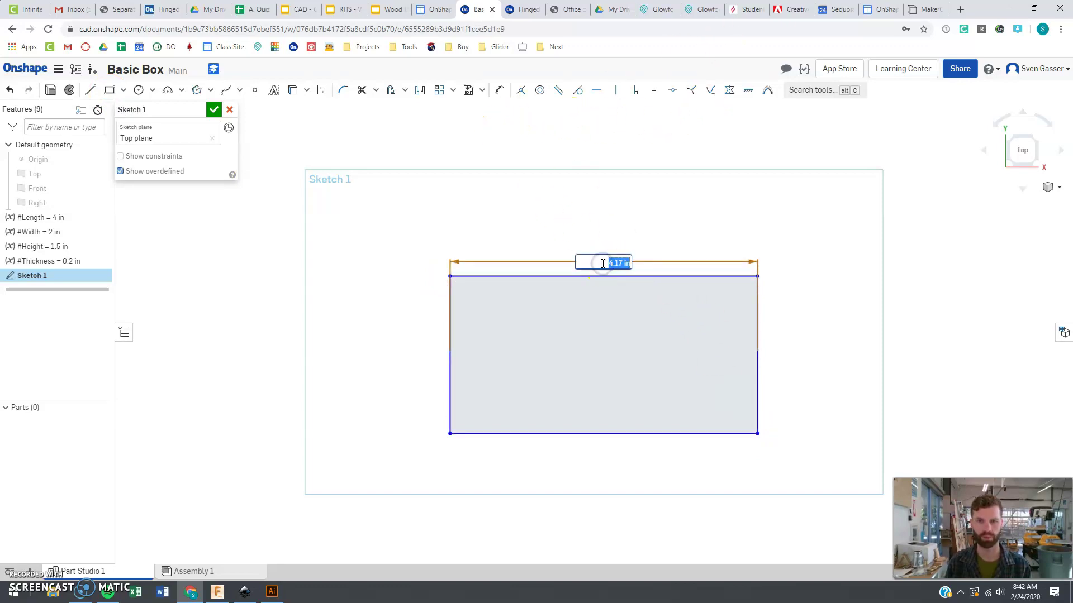
pyautogui.write('l')
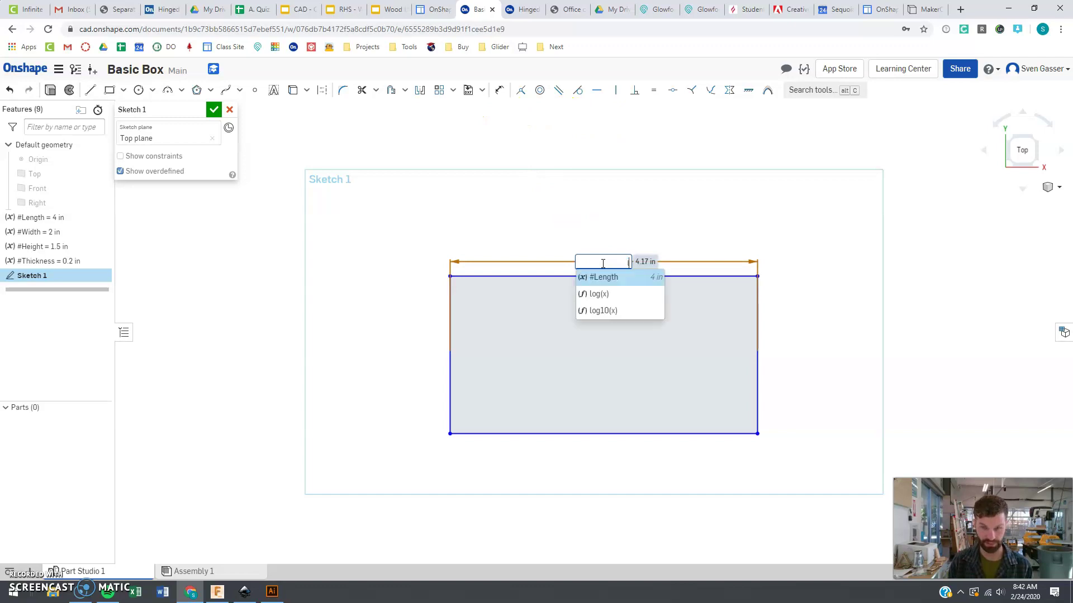
pyautogui.press('Return')
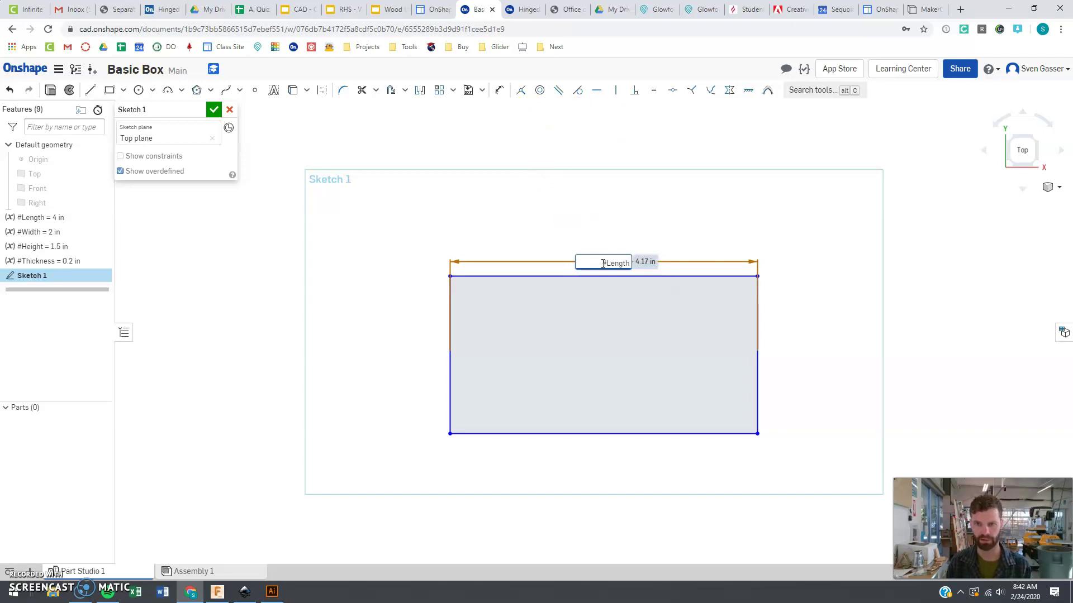
pyautogui.press('Return')
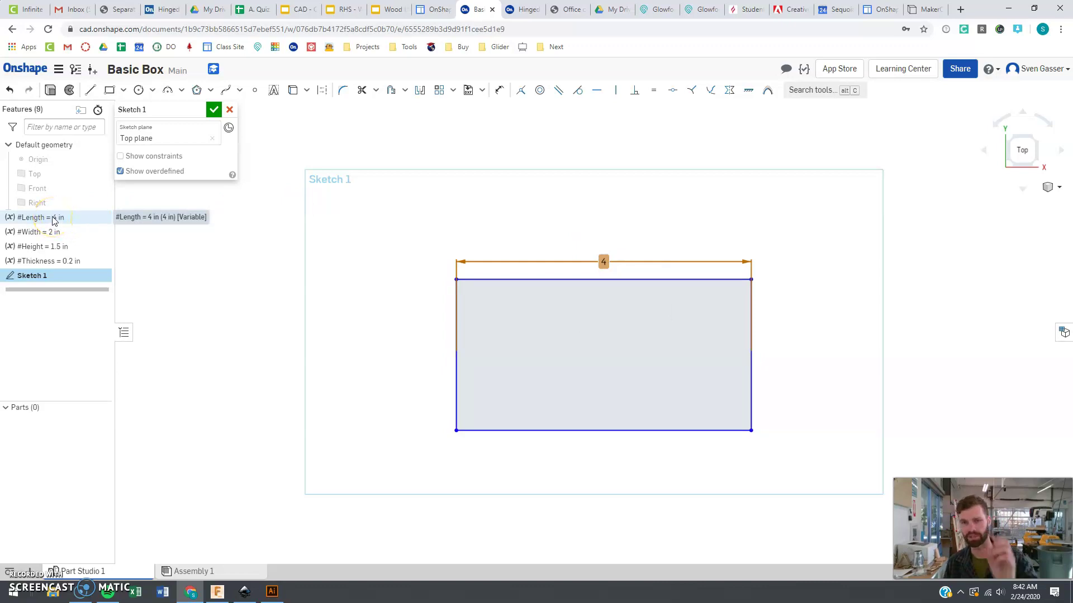
# Dimension the rectangle's height to 2, matching Width
pyautogui.click(500, 90)
pyautogui.click(457, 334)
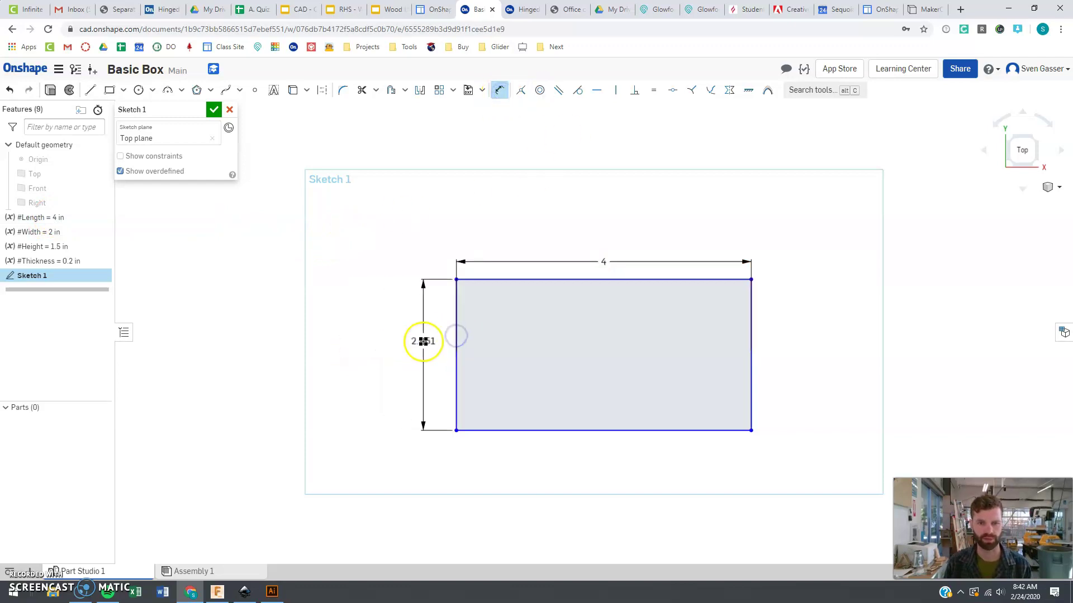
pyautogui.click(426, 339)
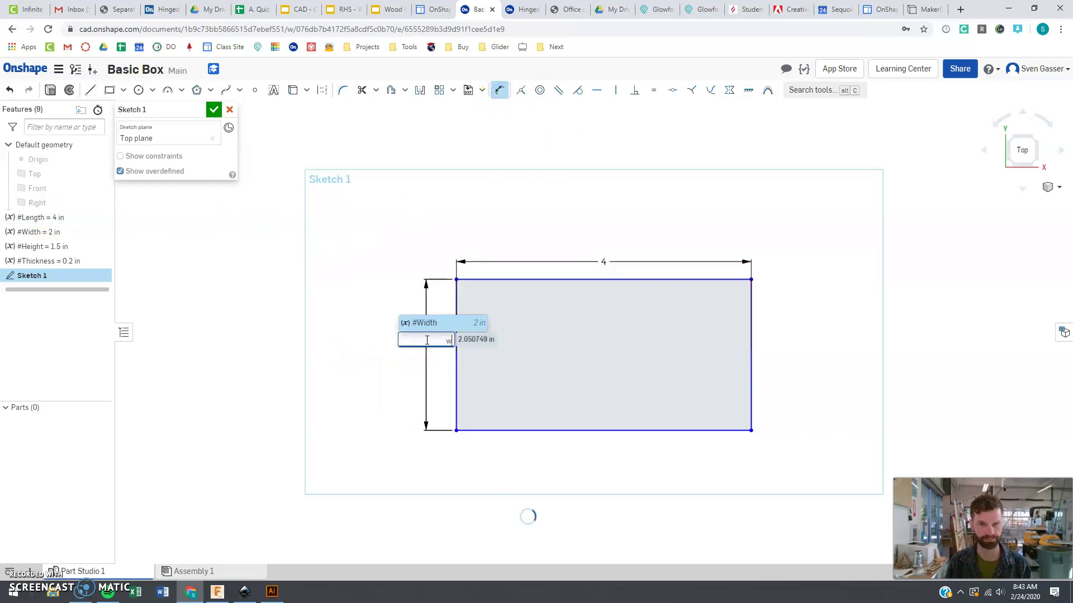
pyautogui.write('2')
pyautogui.press('Return')
pyautogui.press('Escape')
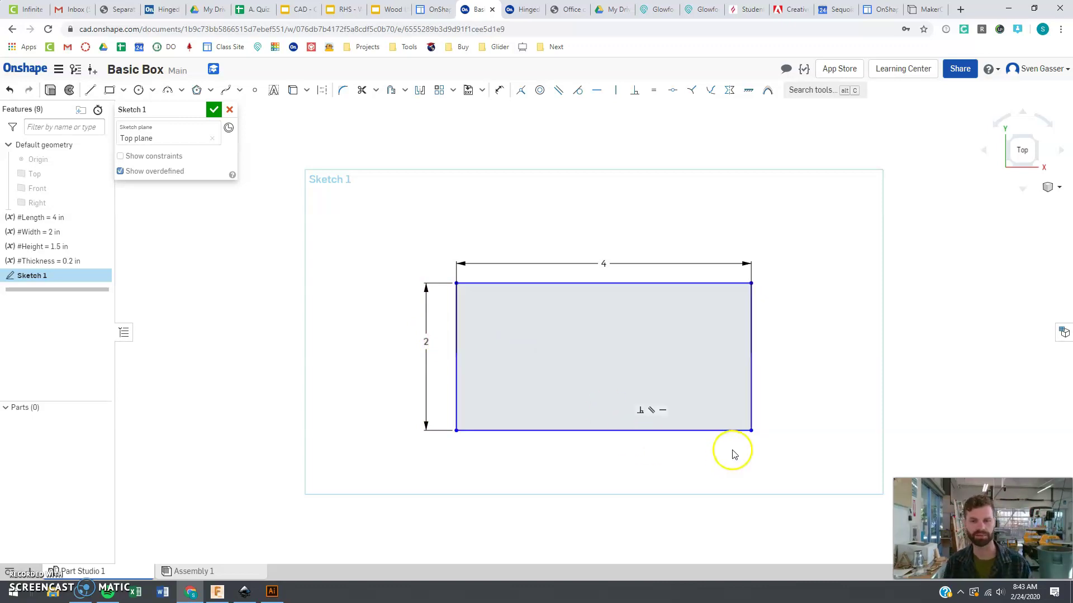
pyautogui.scroll(4, 729, 448)
pyautogui.scroll(-2, 580, 337)
pyautogui.scroll(1, 413, 273)
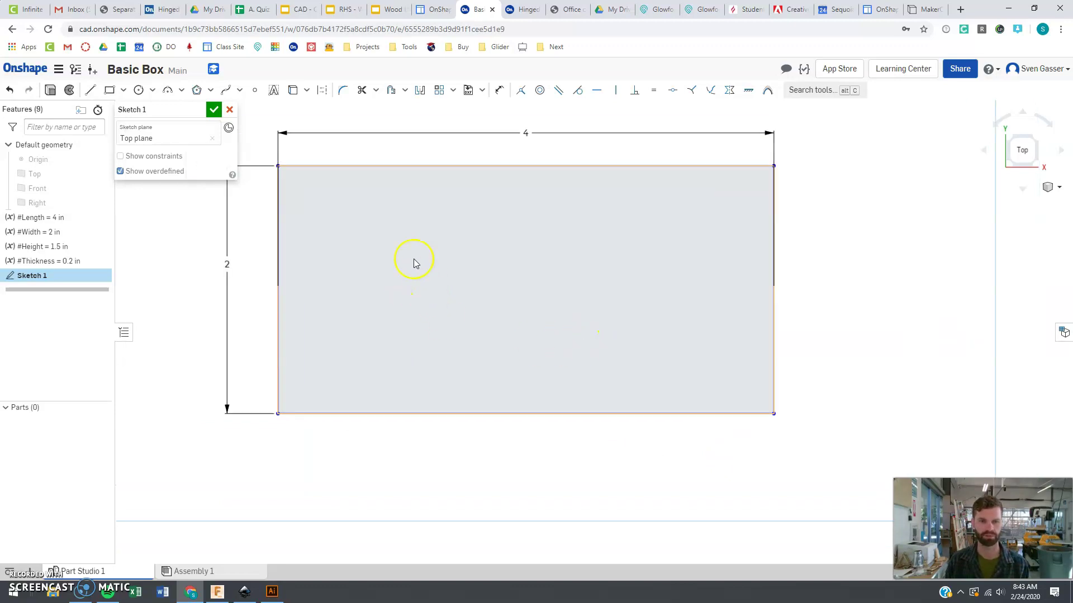
pyautogui.scroll(1, 393, 235)
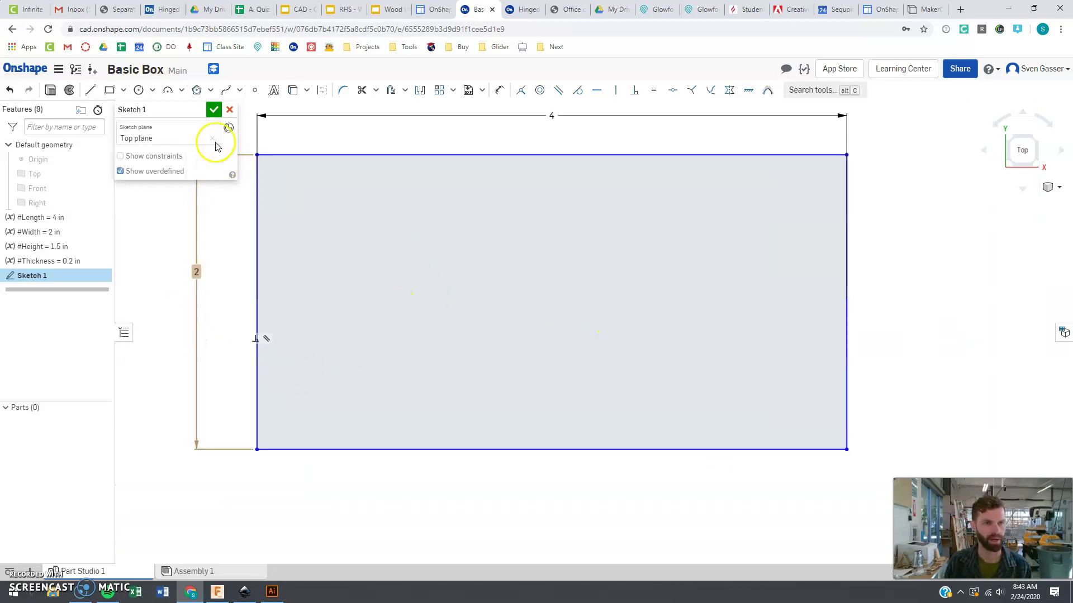
# Outline the bottom-left corner notch and set its depth to #Thickness (0.2)
pyautogui.click(92, 93)
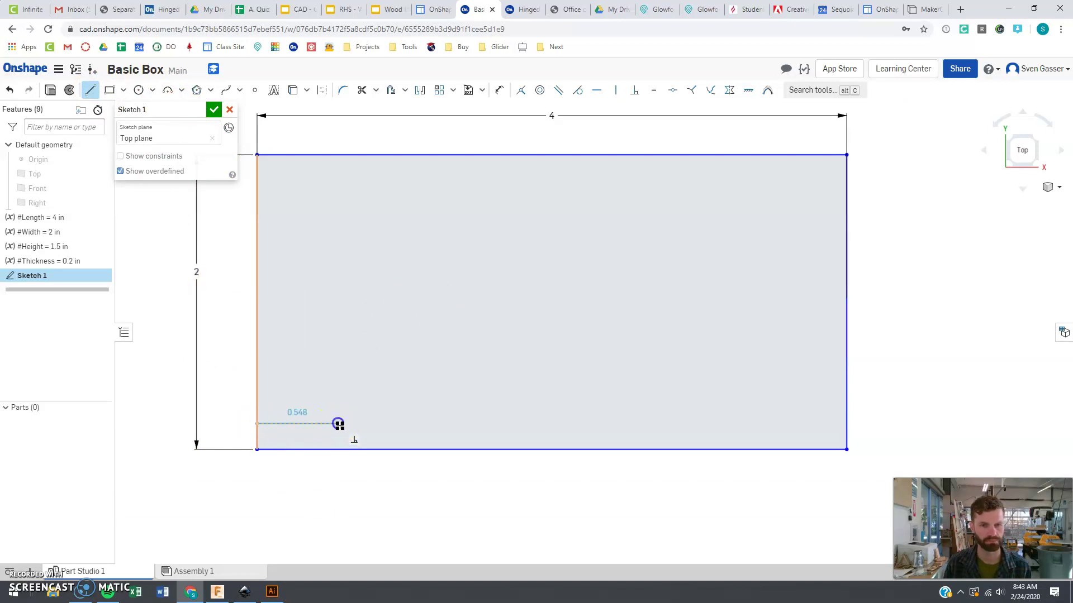
pyautogui.click(339, 423)
pyautogui.click(337, 449)
pyautogui.press('Escape')
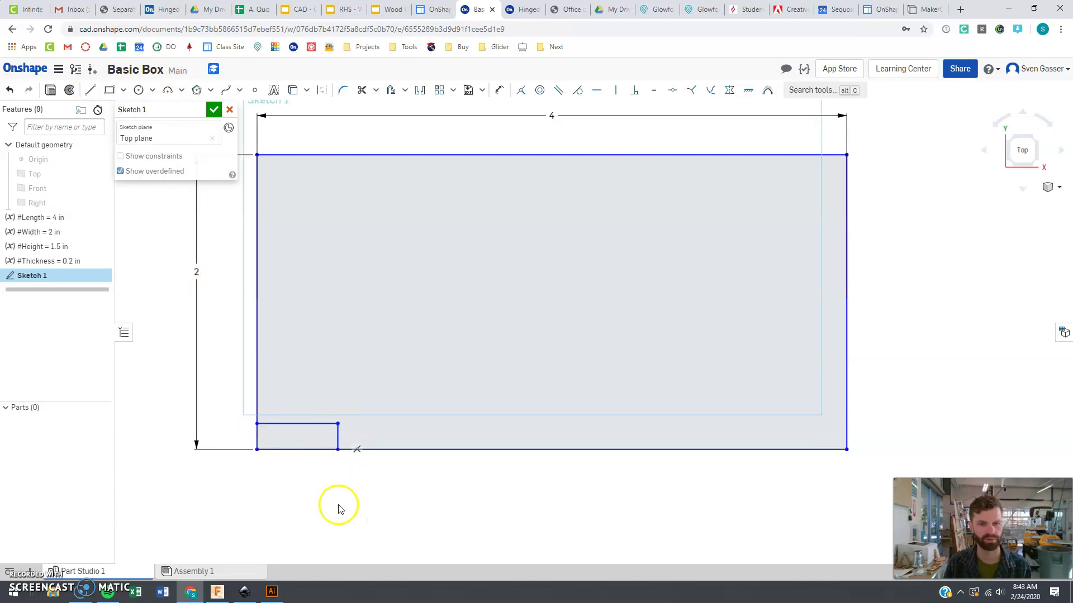
pyautogui.press('m')
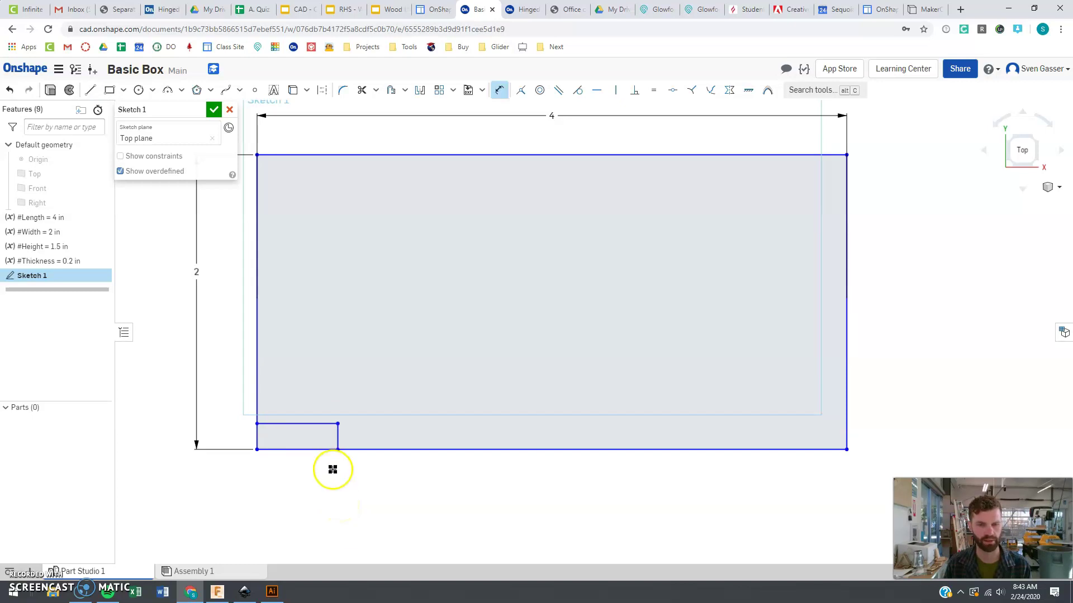
pyautogui.click(339, 443)
pyautogui.click(339, 440)
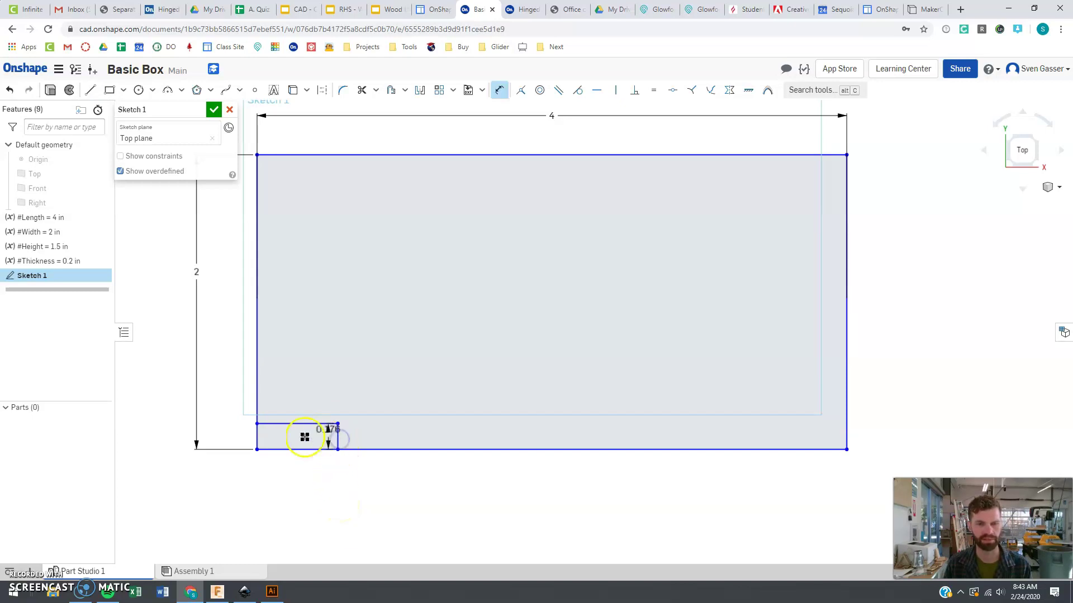
pyautogui.click(228, 427)
pyautogui.click(231, 434)
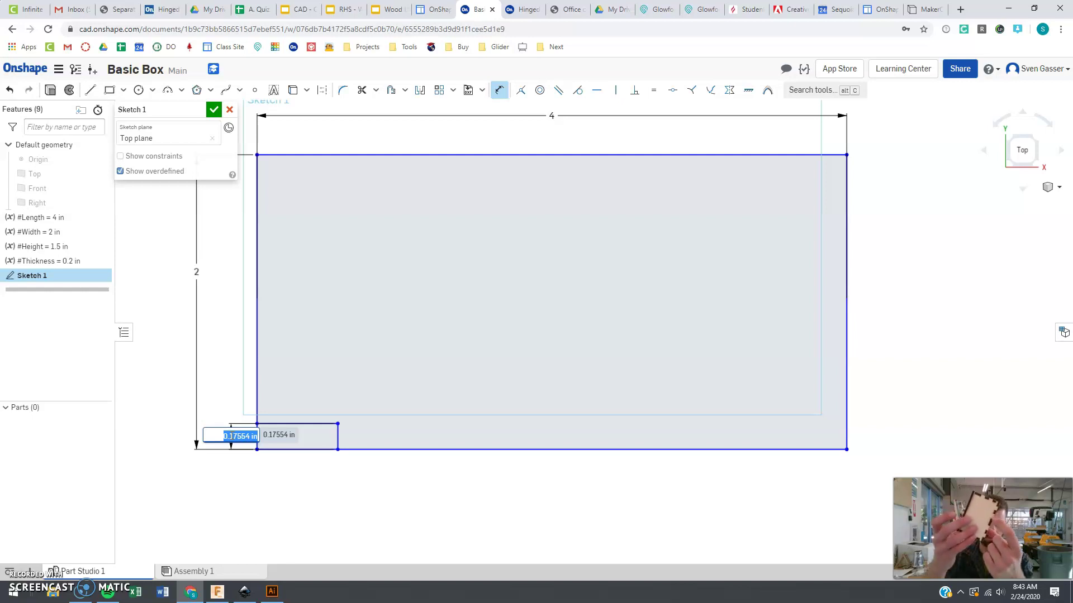
pyautogui.write('t')
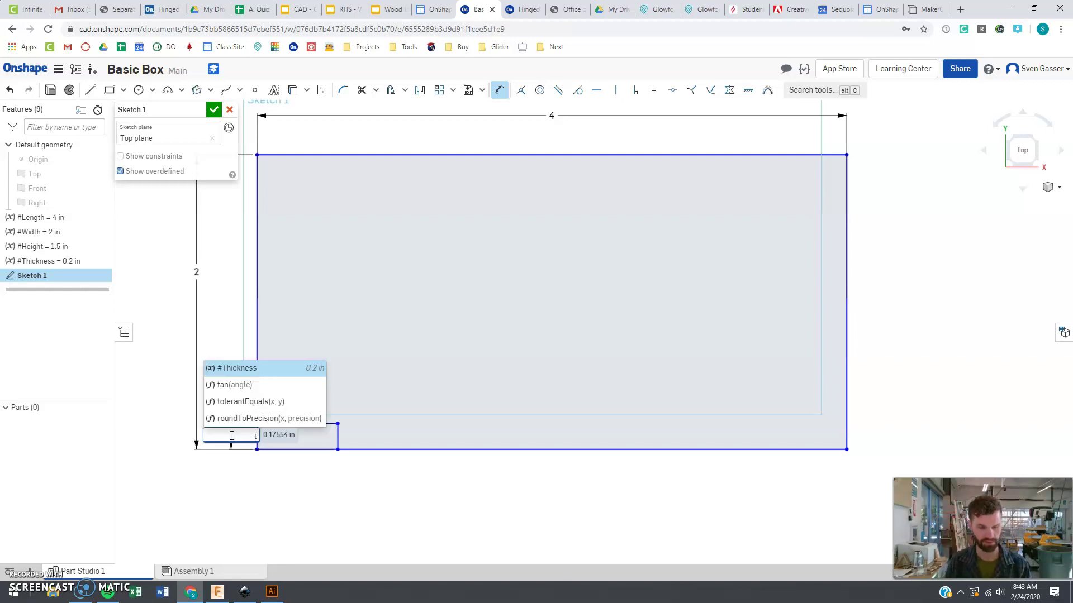
pyautogui.press('Return')
pyautogui.press('Return')
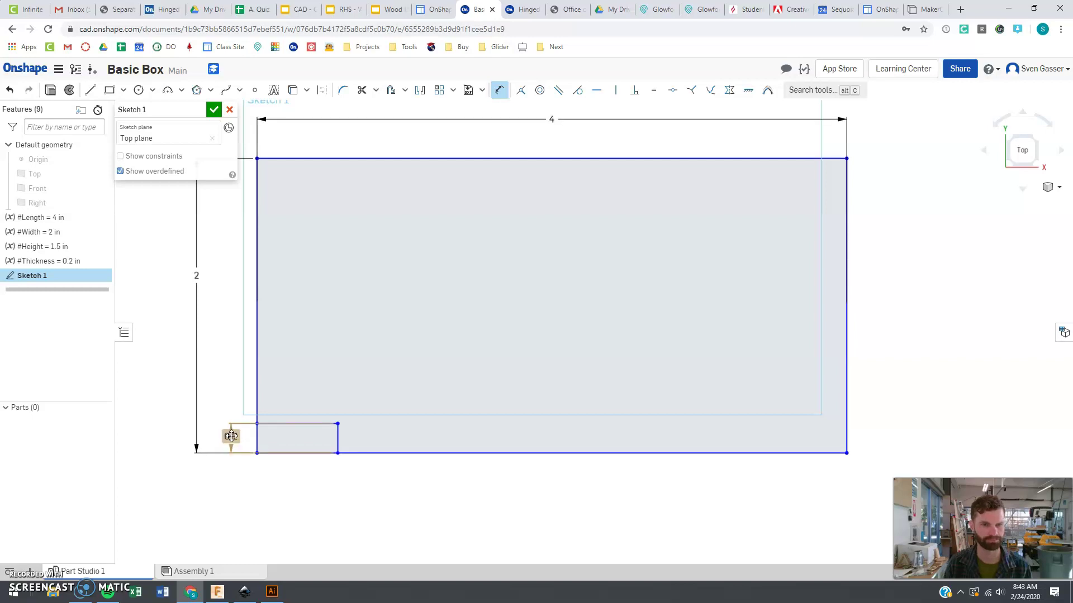
pyautogui.click(315, 493)
pyautogui.press('Escape')
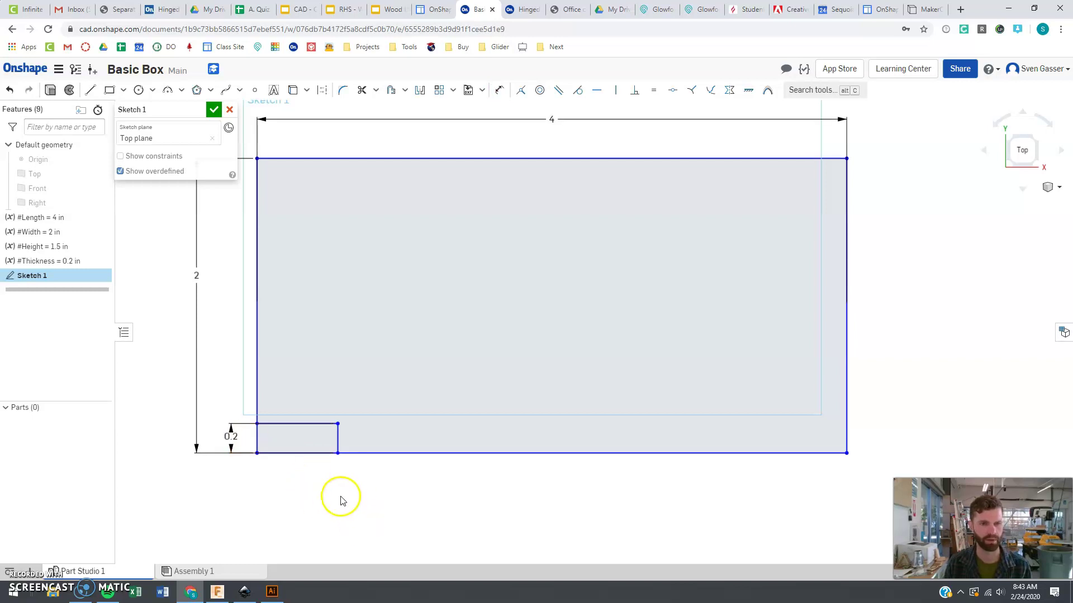
# Dimension the corner notch's top edge as #Length/6
pyautogui.press('u')
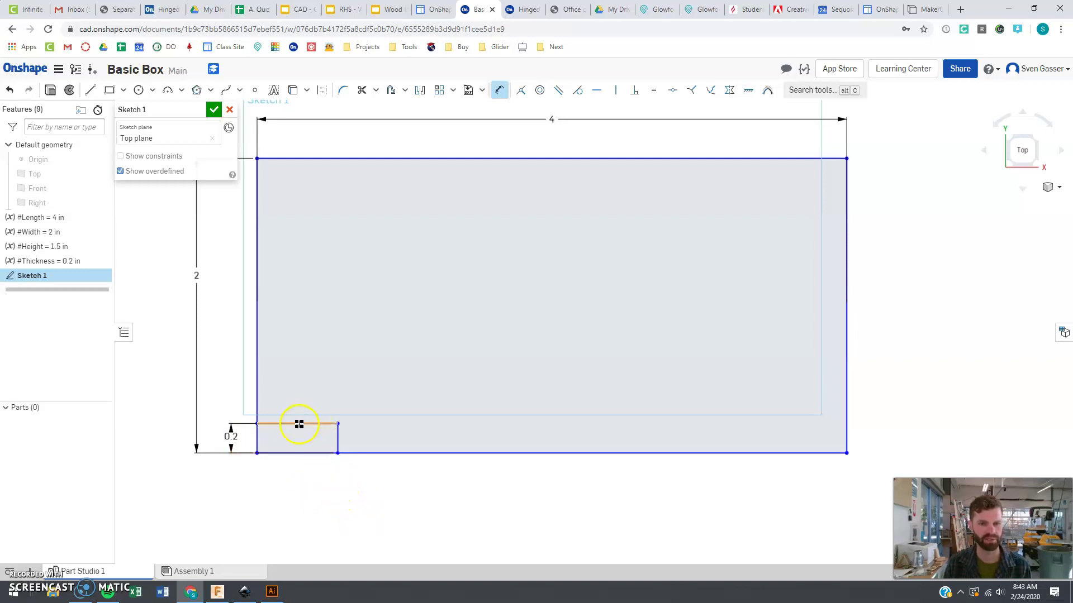
pyautogui.click(299, 424)
pyautogui.click(299, 498)
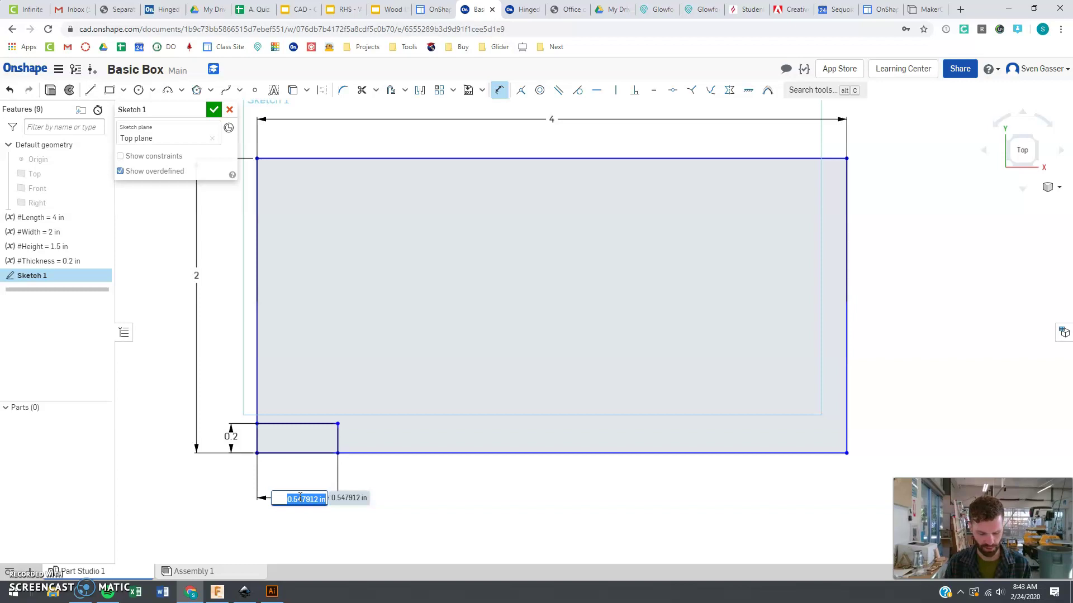
pyautogui.write('l')
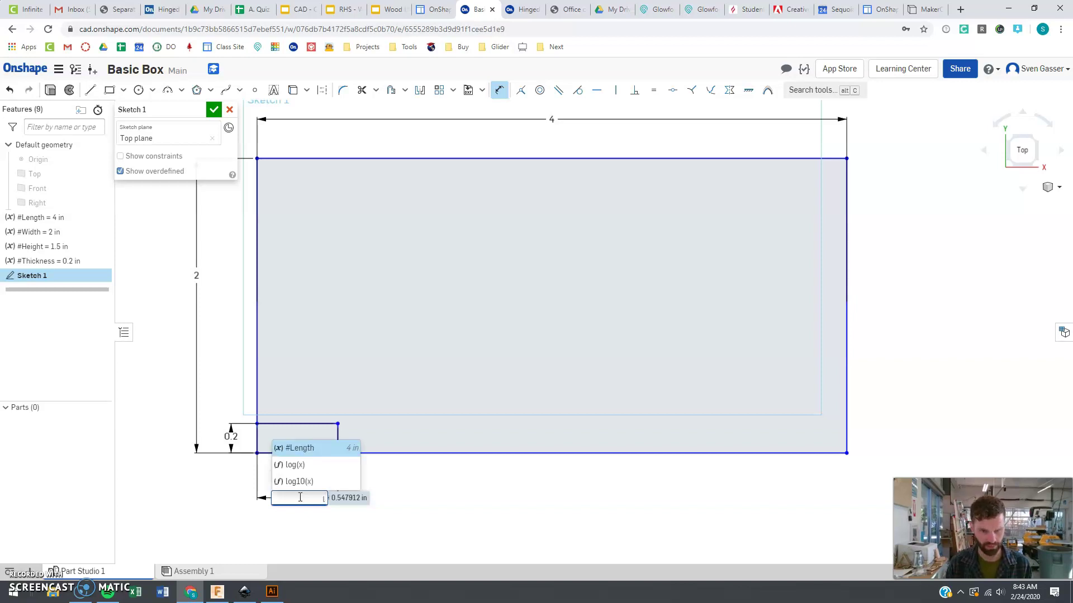
pyautogui.press('Return')
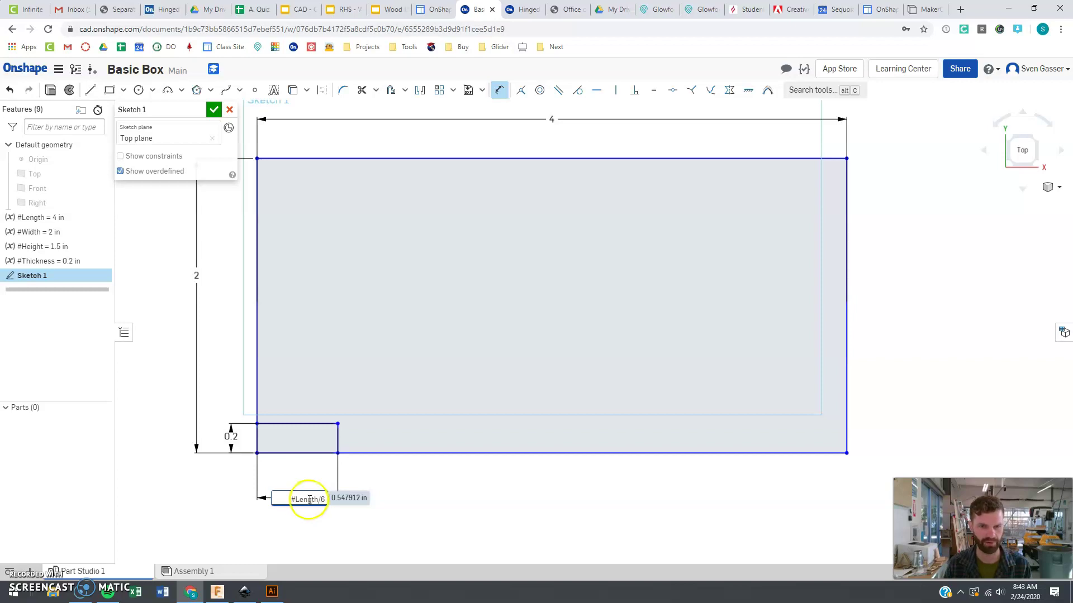
pyautogui.press('Return')
pyautogui.press('Return')
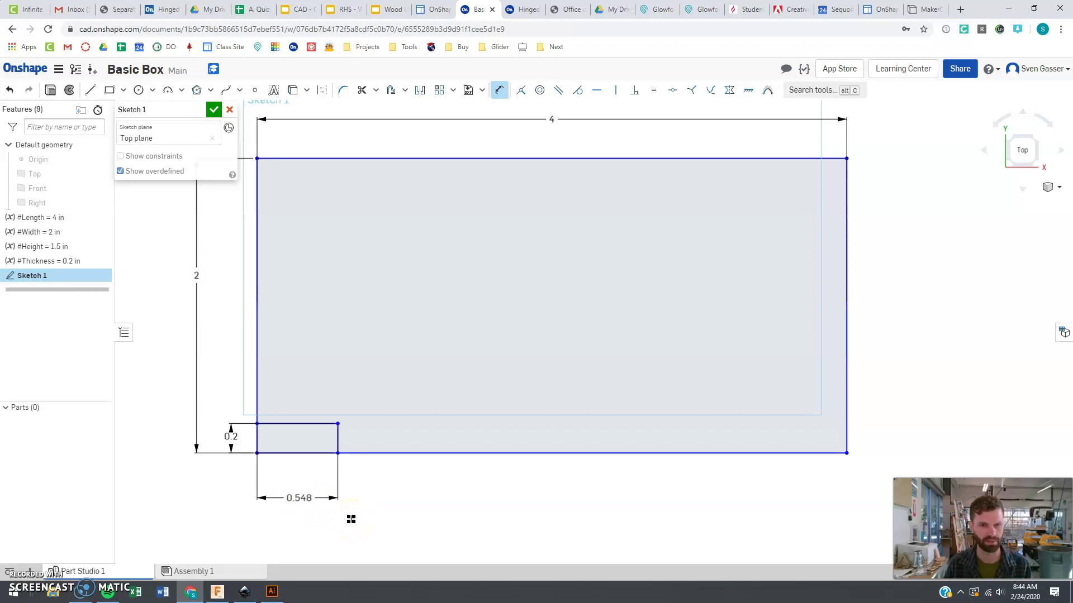
# Draw a second bottom-edge notch with sides constrained equal to the first notch's 0.2 sides
pyautogui.press('Escape')
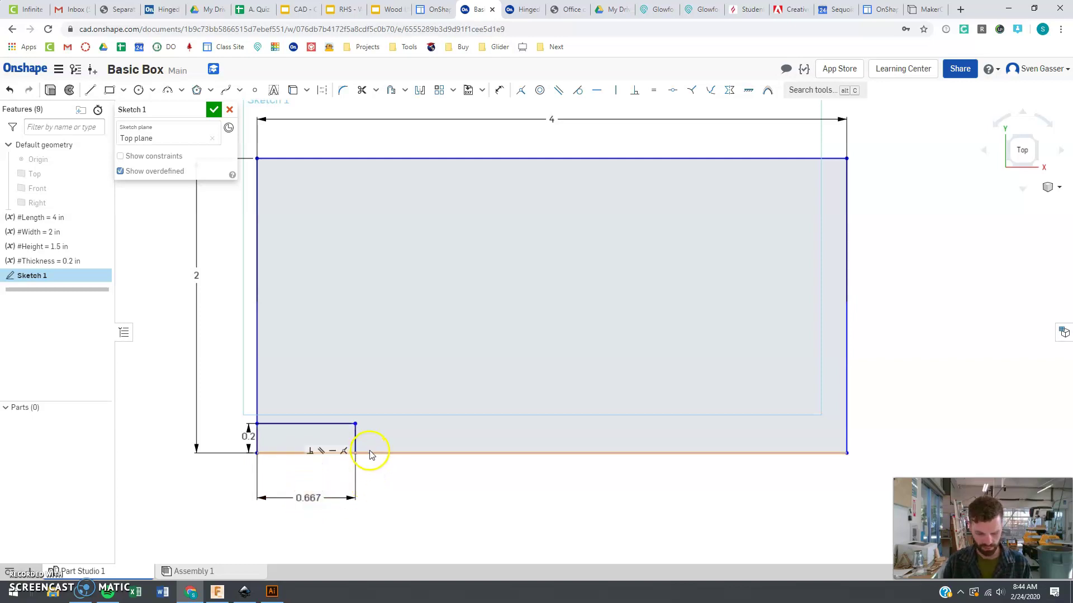
pyautogui.press('l')
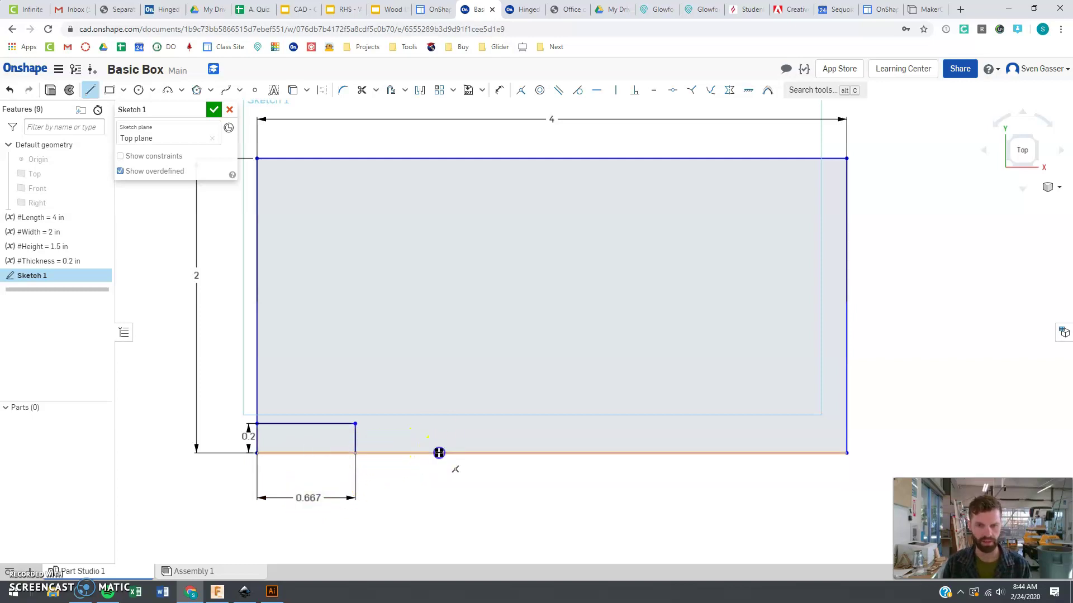
pyautogui.click(439, 424)
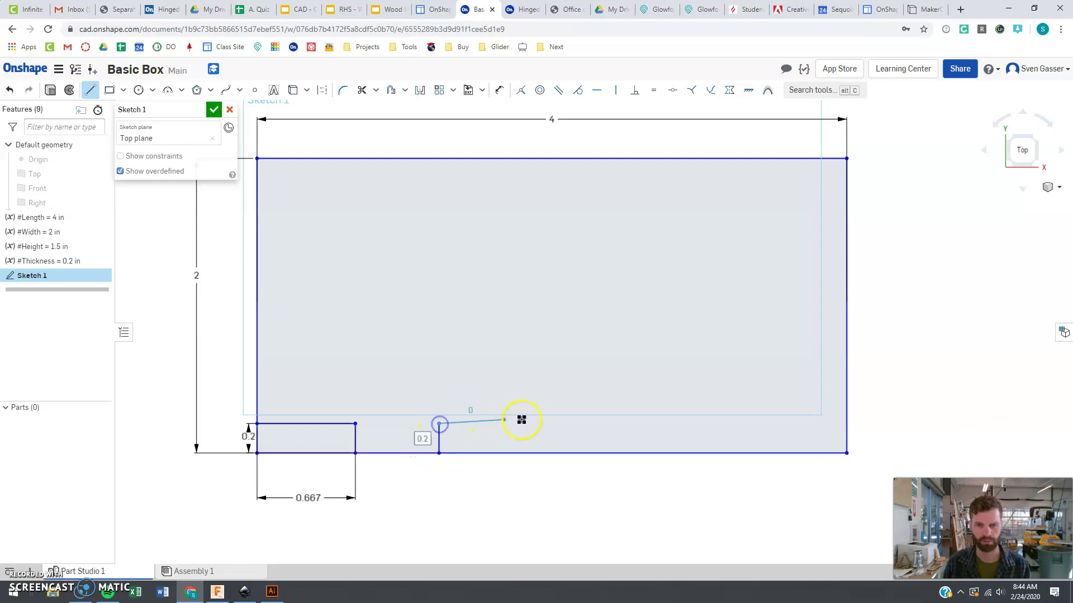
pyautogui.click(554, 424)
pyautogui.click(554, 452)
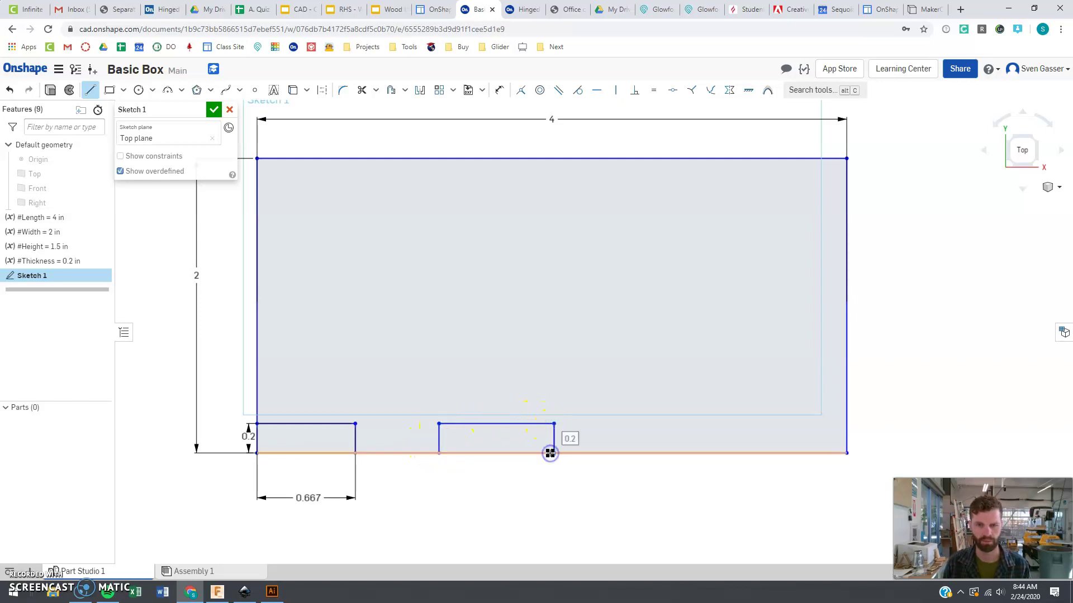
pyautogui.press('Escape')
pyautogui.click(355, 444)
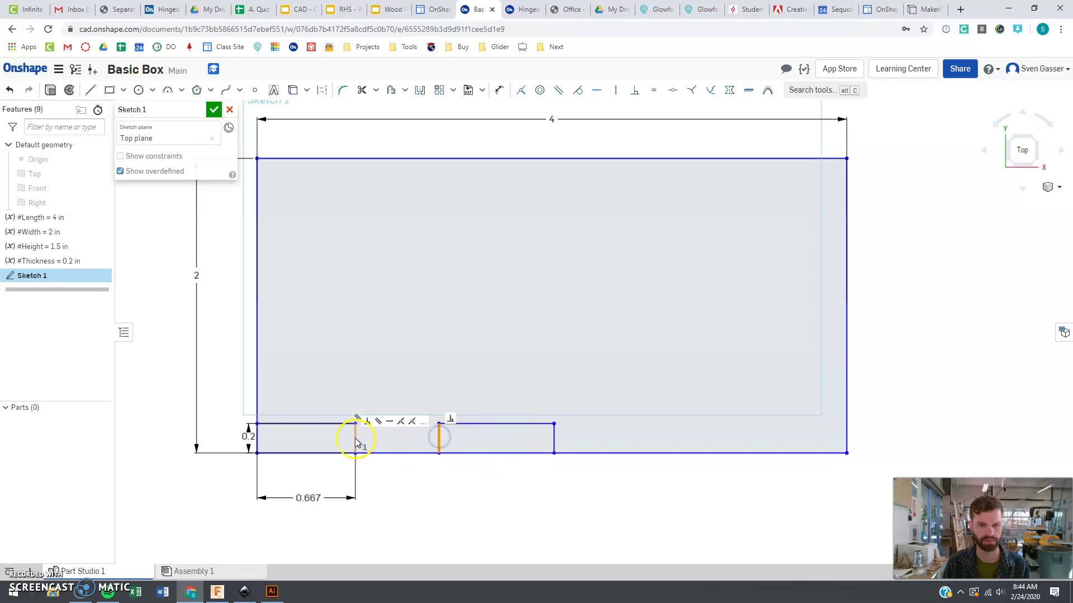
pyautogui.click(653, 95)
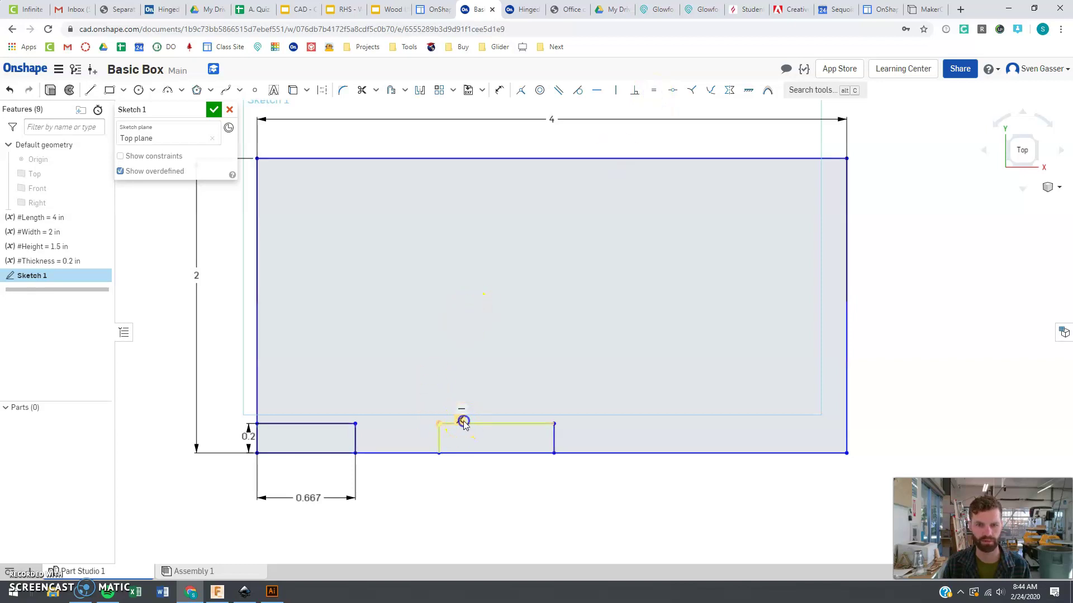
# Constrain the second notch's top edge equal to the first notch's width
pyautogui.click(484, 426)
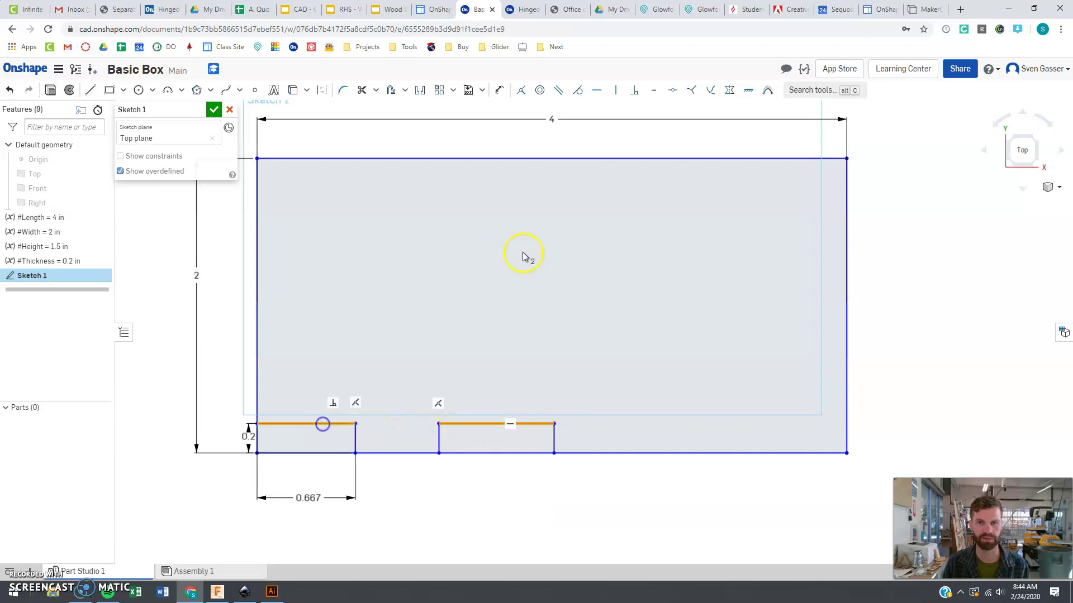
pyautogui.click(653, 91)
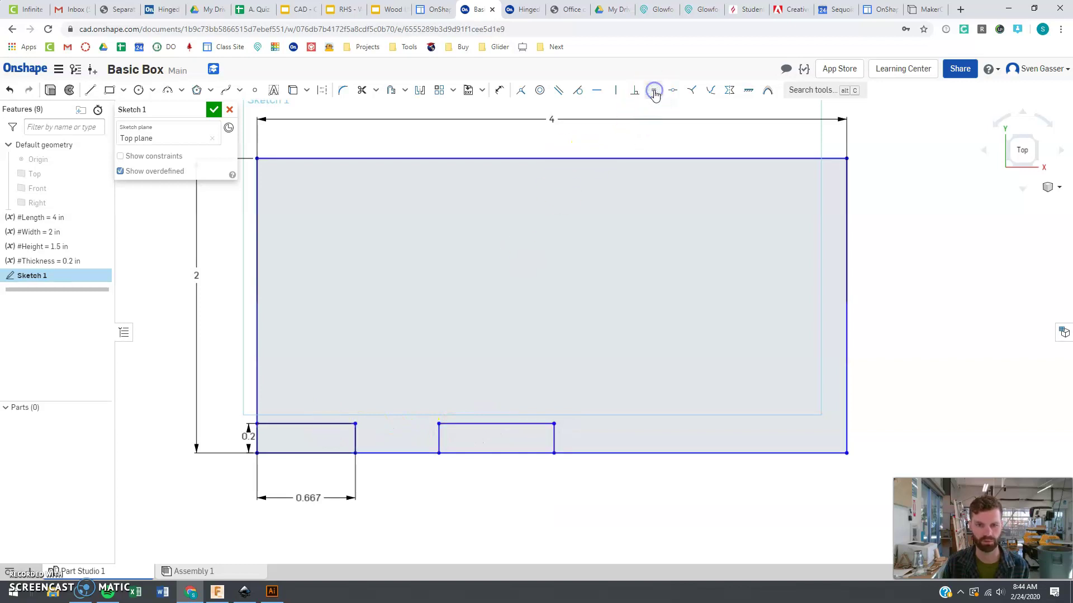
pyautogui.click(623, 397)
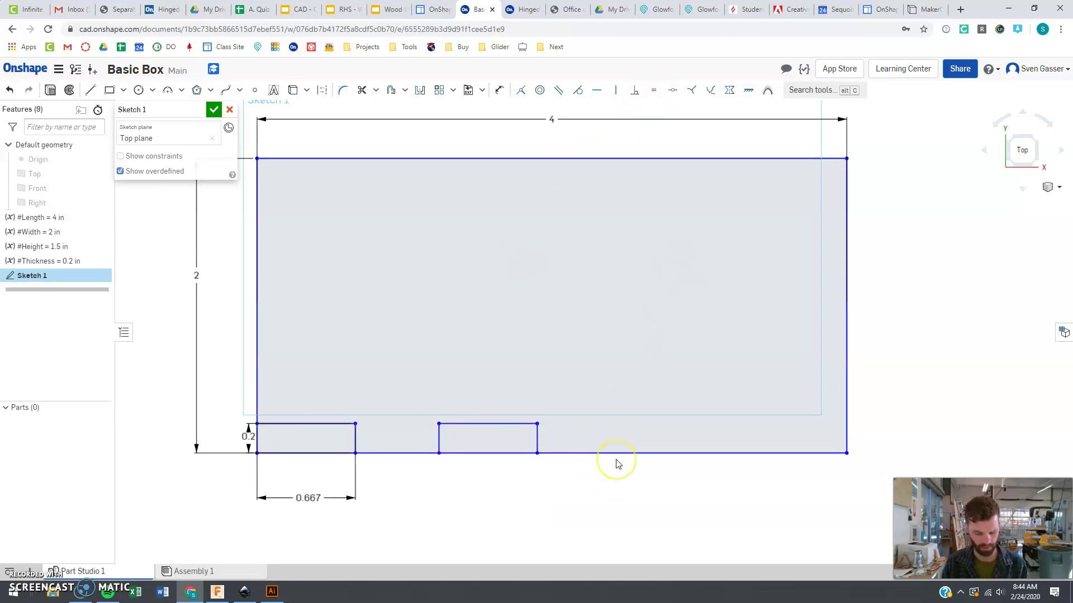
pyautogui.press('d')
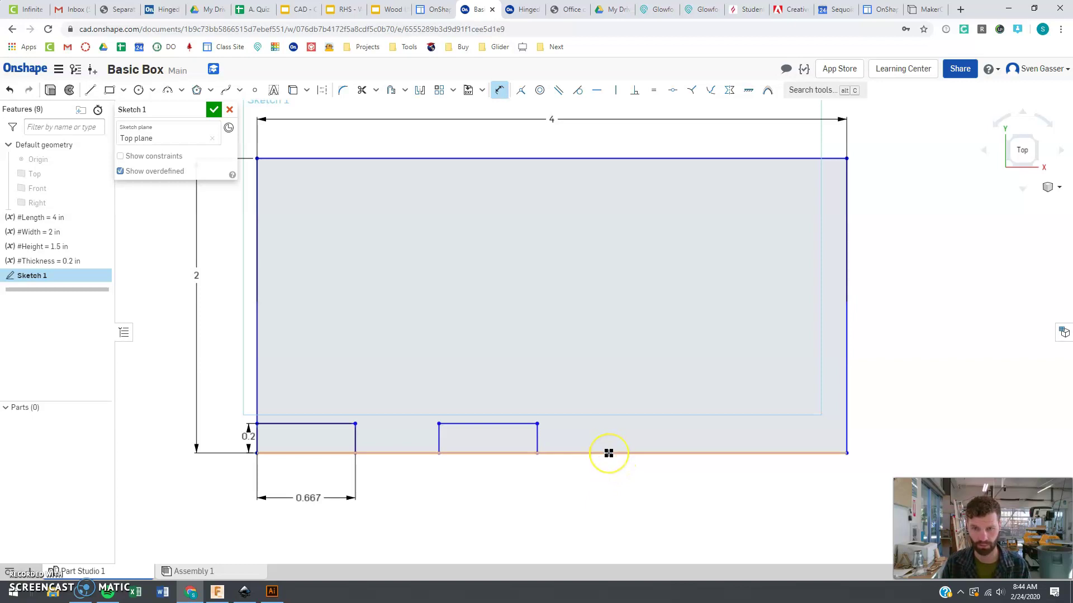
# Draw a third bottom notch further right, its top edge equal to the first notch's
pyautogui.press('l')
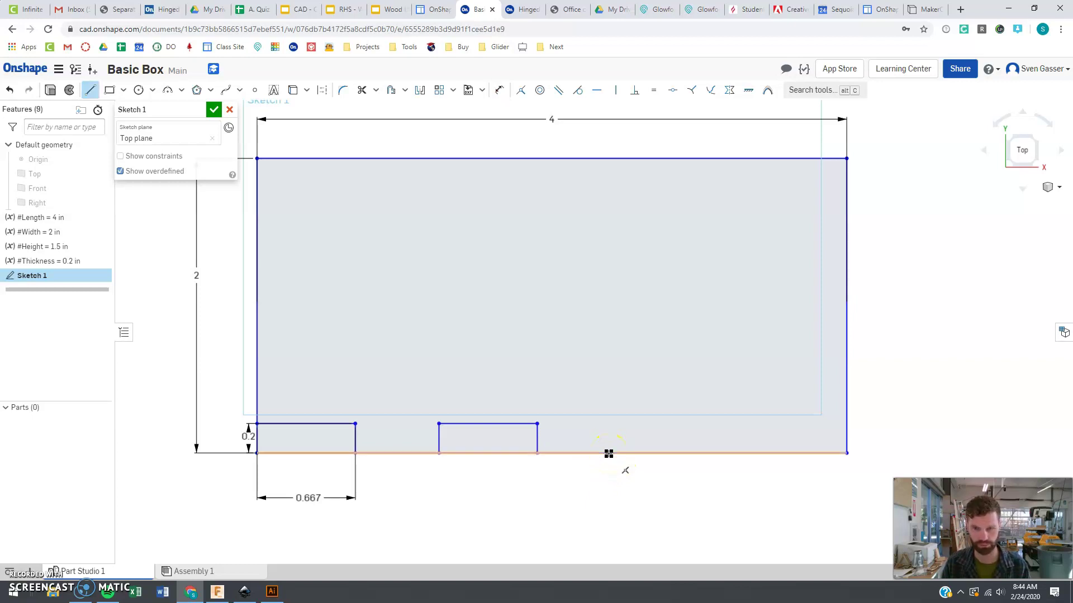
pyautogui.moveTo(608, 453)
pyautogui.mouseDown()
pyautogui.moveTo(602, 425)
pyautogui.moveTo(658, 423)
pyautogui.mouseUp()
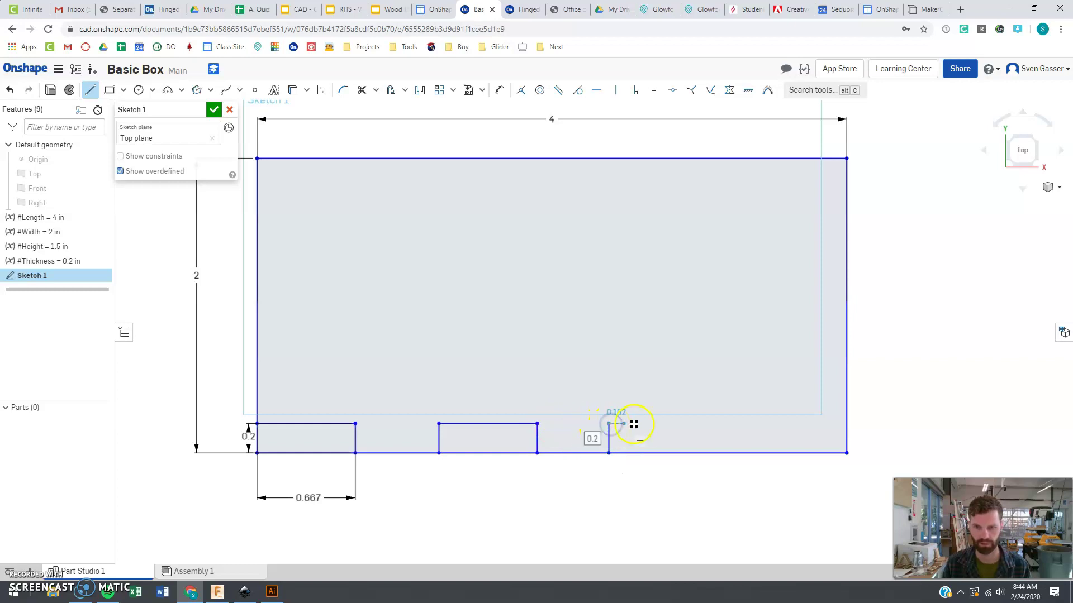
pyautogui.click(677, 423)
pyautogui.click(679, 450)
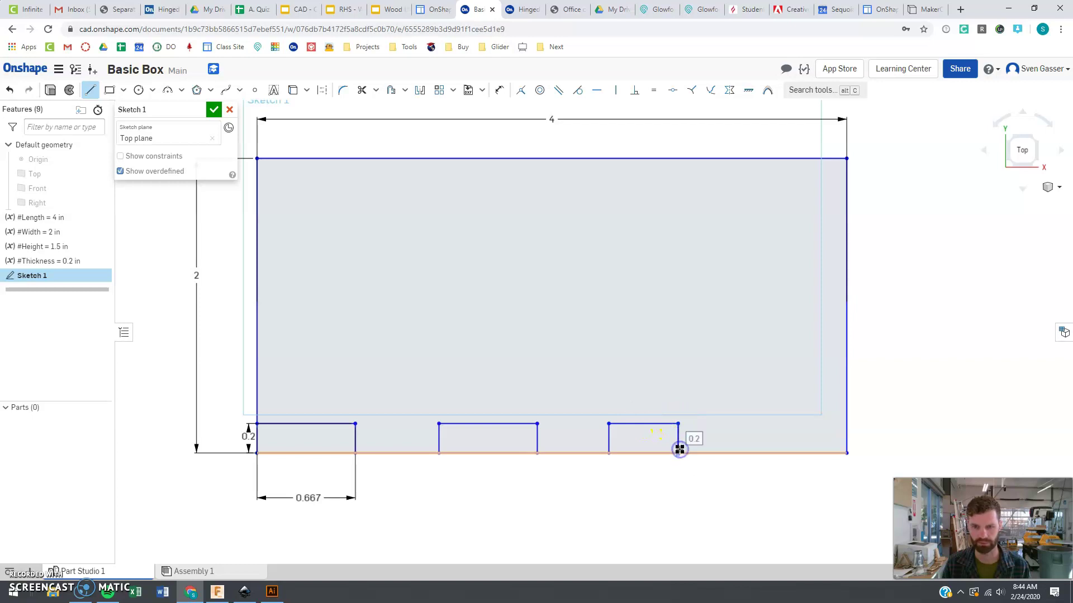
pyautogui.press('Escape')
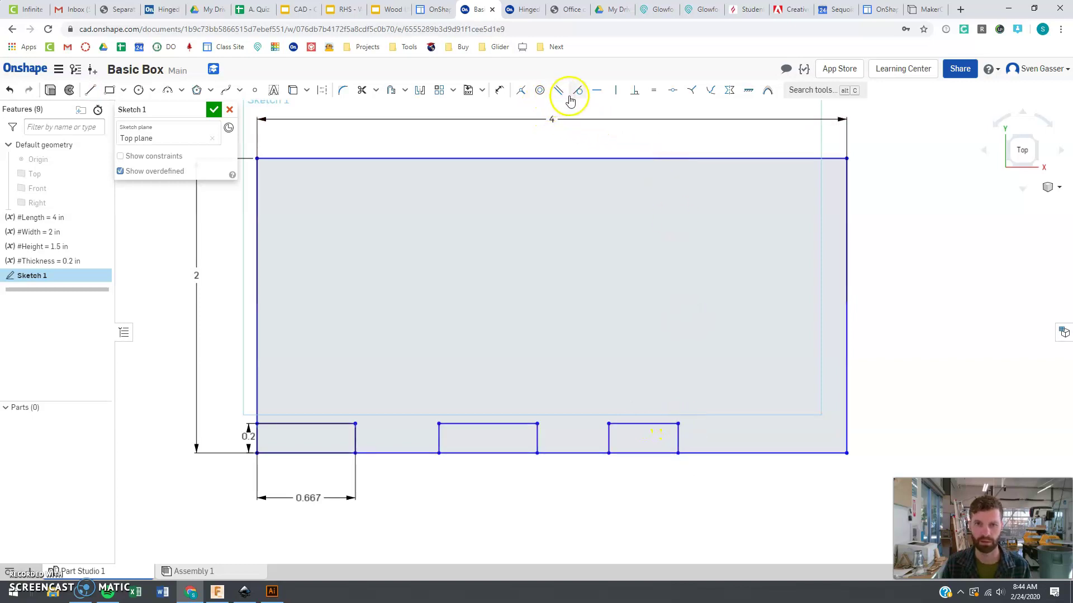
pyautogui.click(653, 91)
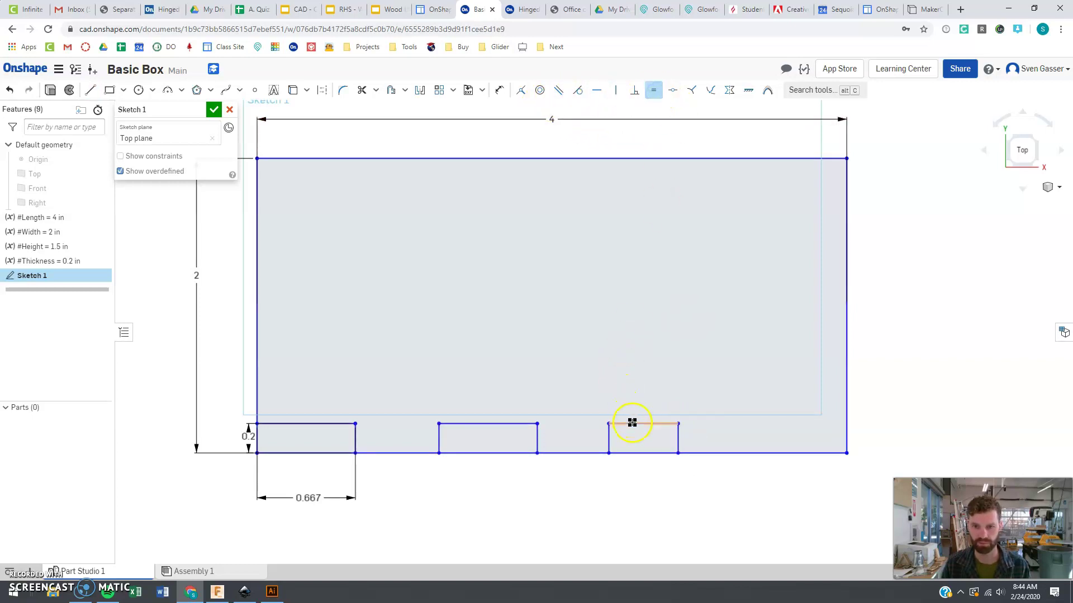
pyautogui.click(334, 423)
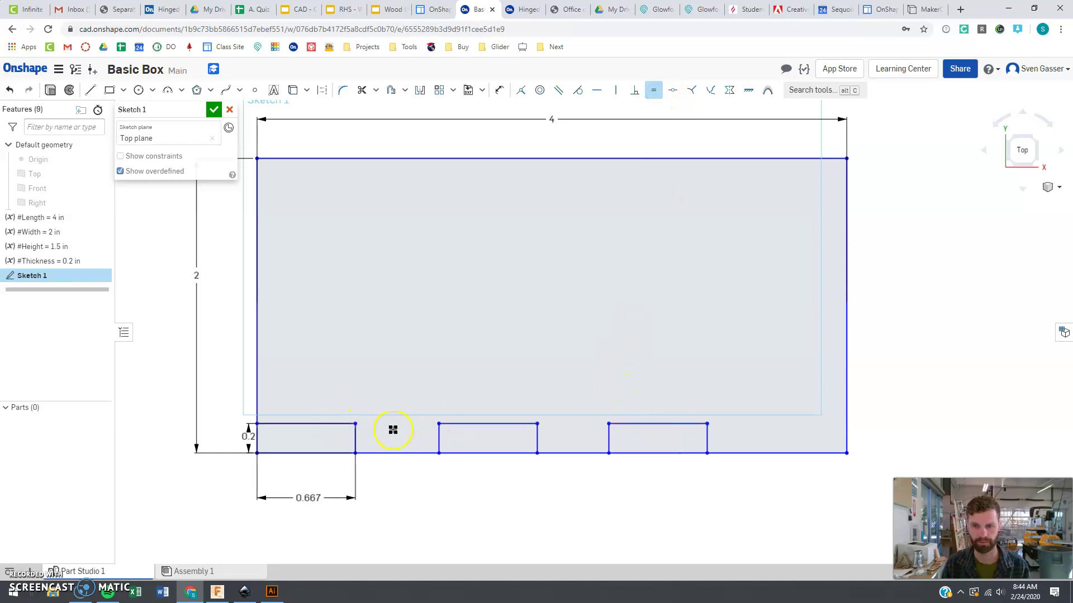
pyautogui.press('Escape')
pyautogui.click(537, 442)
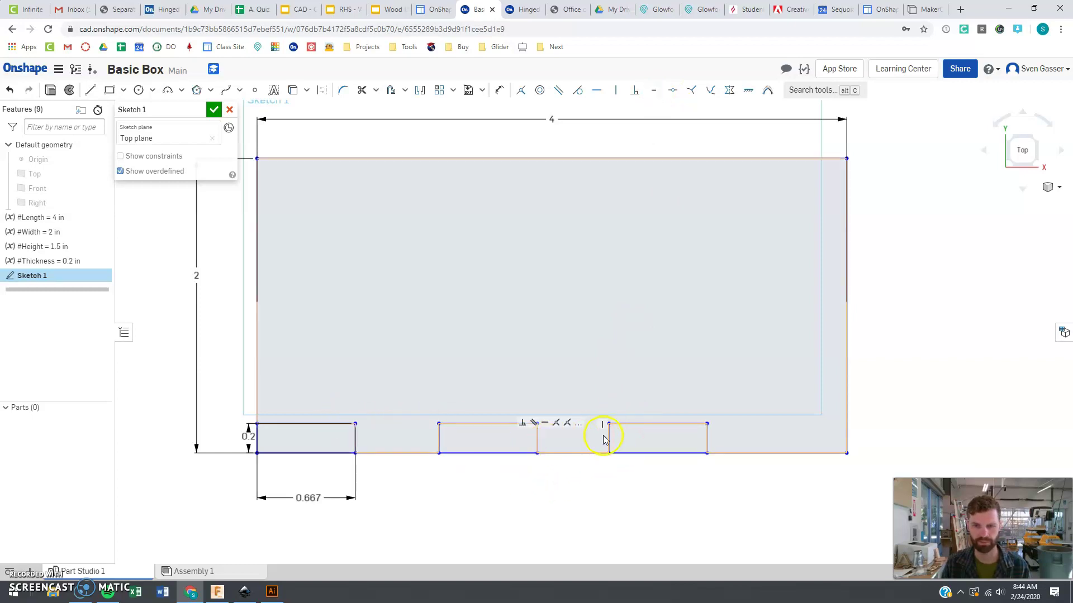
# Dimension the gap between the first and second notches as #Length/6
pyautogui.click(448, 535)
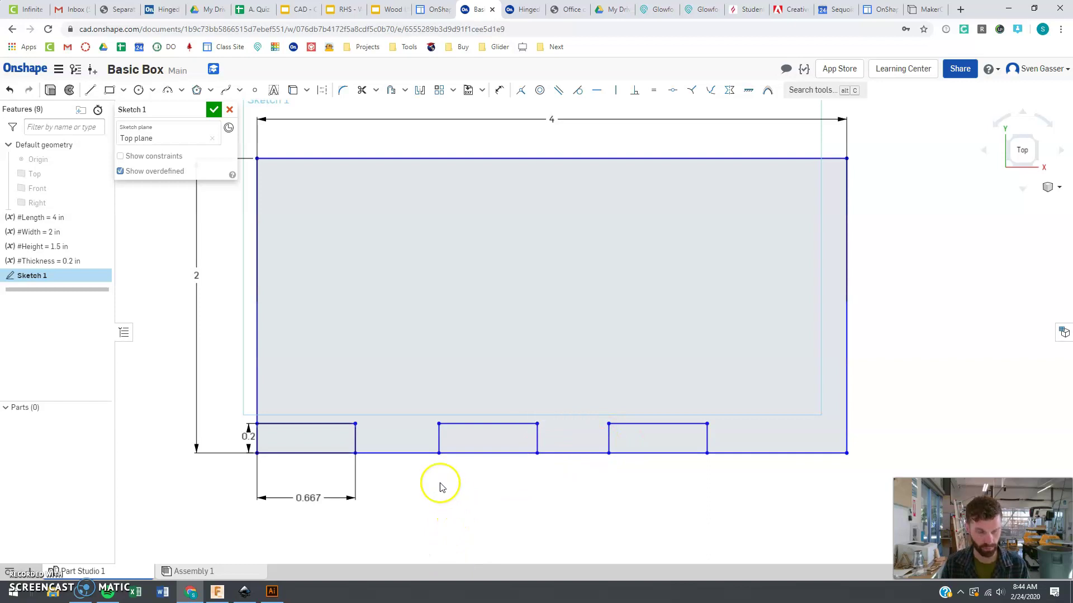
pyautogui.press('d')
pyautogui.click(355, 439)
pyautogui.click(439, 438)
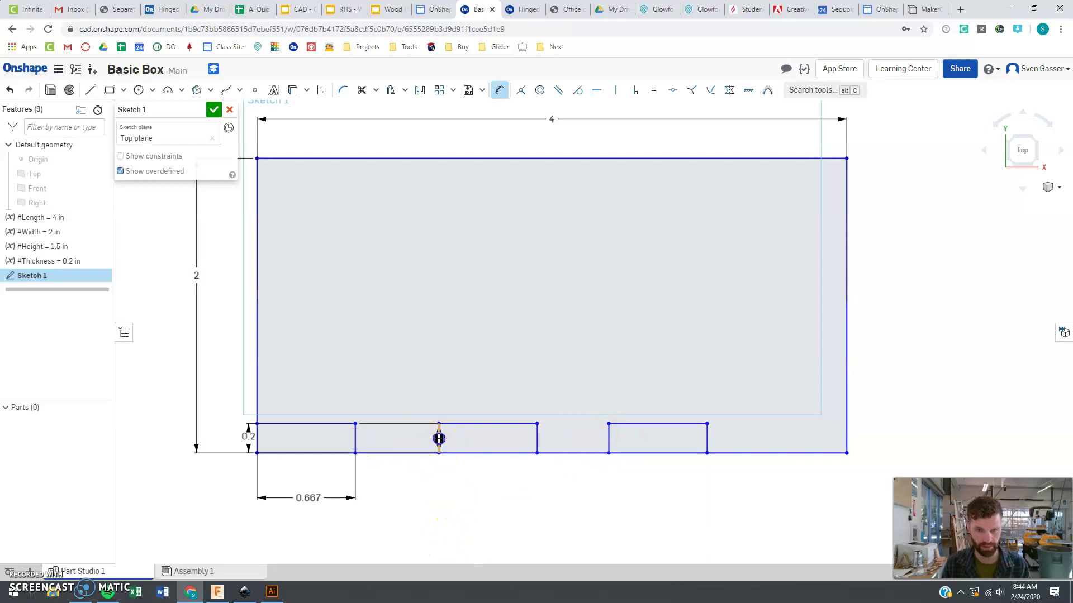
pyautogui.click(395, 497)
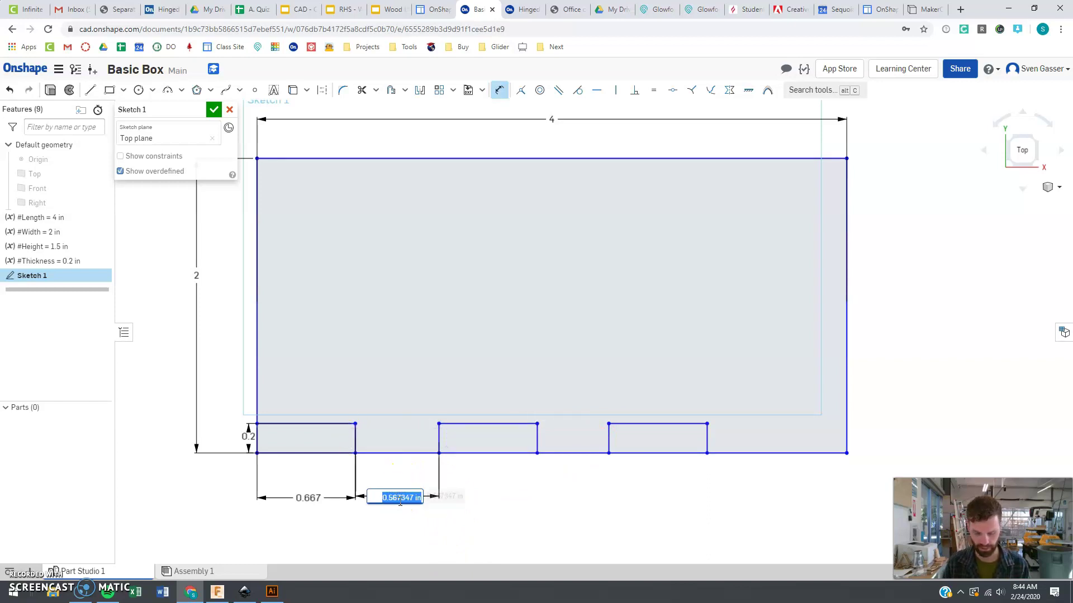
pyautogui.write('#')
pyautogui.press('Return')
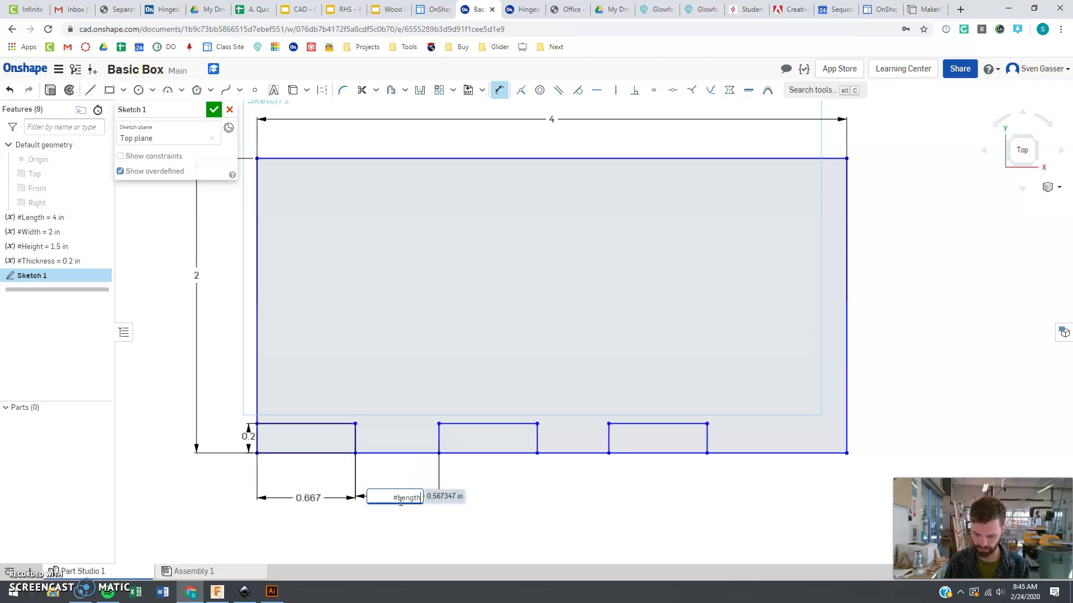
pyautogui.press('Return')
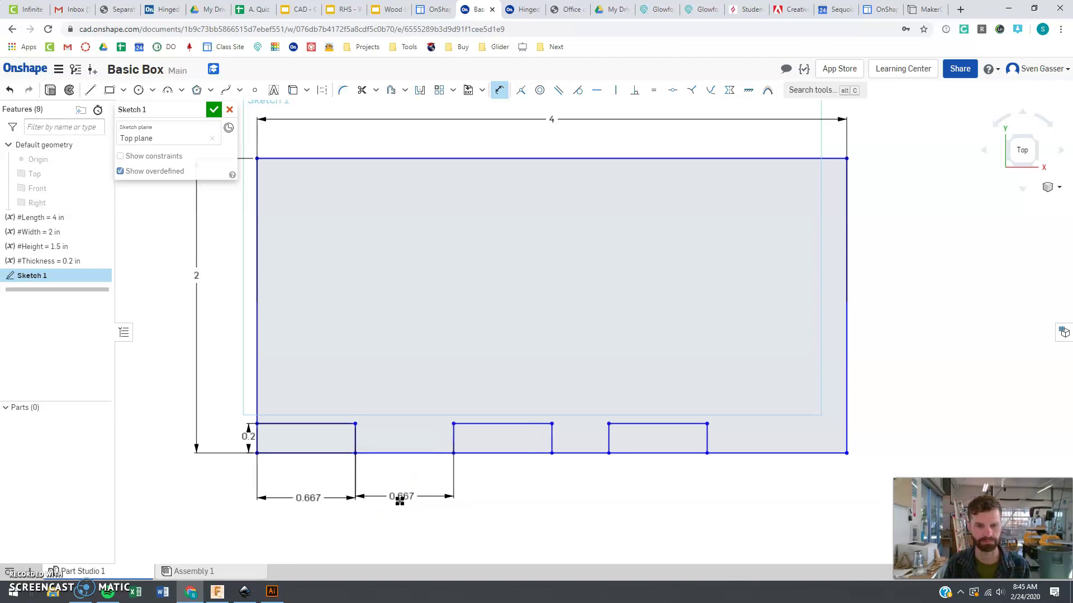
pyautogui.press('Escape')
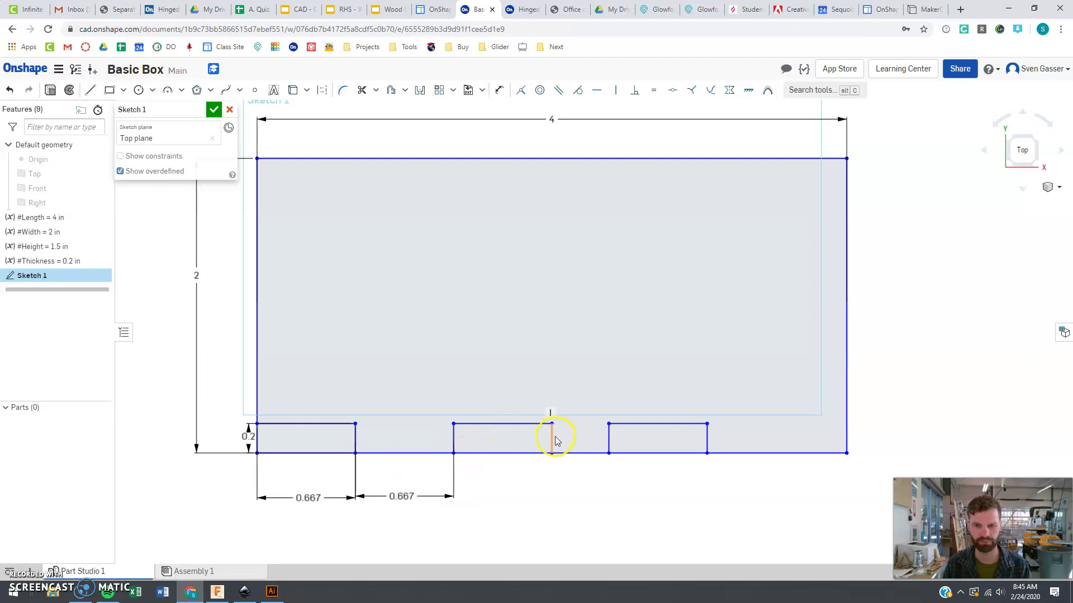
# Dimension the gap between the second and third notches as #Length/6 (0.667)
pyautogui.press('d')
pyautogui.click(552, 441)
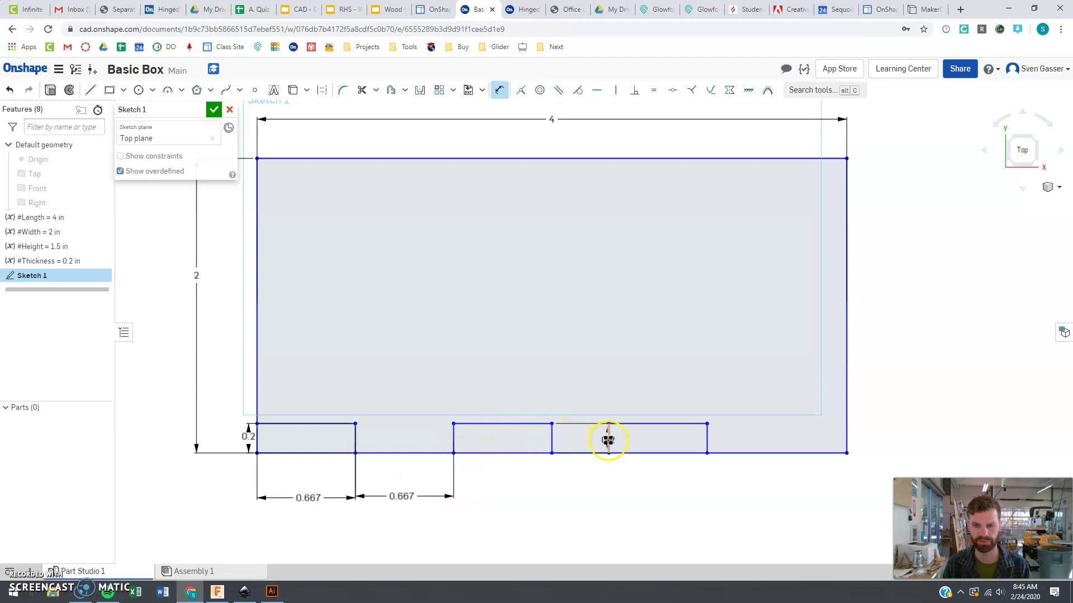
pyautogui.click(608, 441)
pyautogui.click(577, 501)
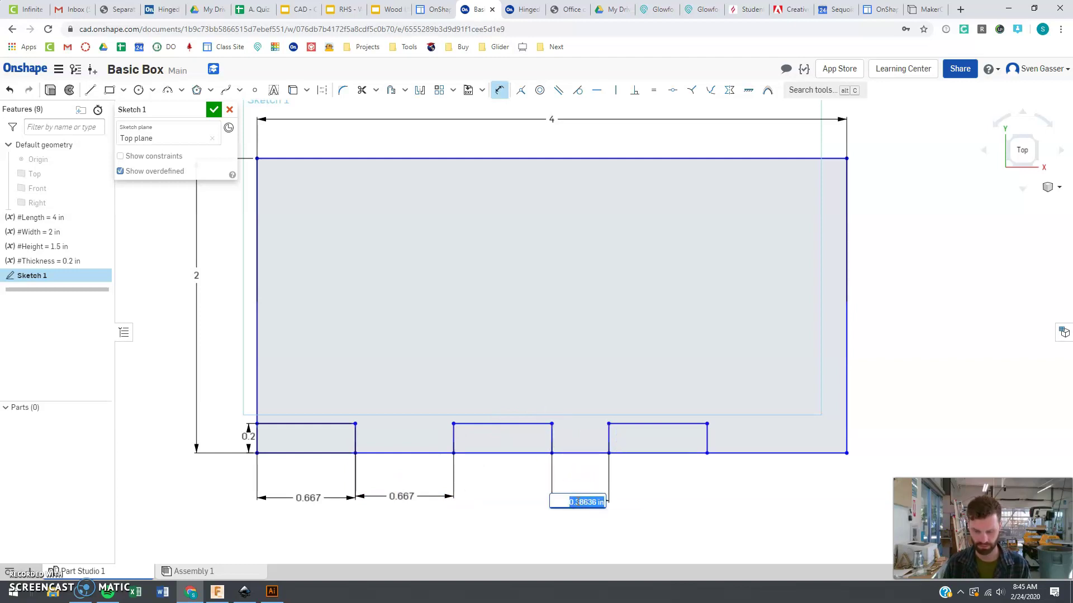
pyautogui.write('#l')
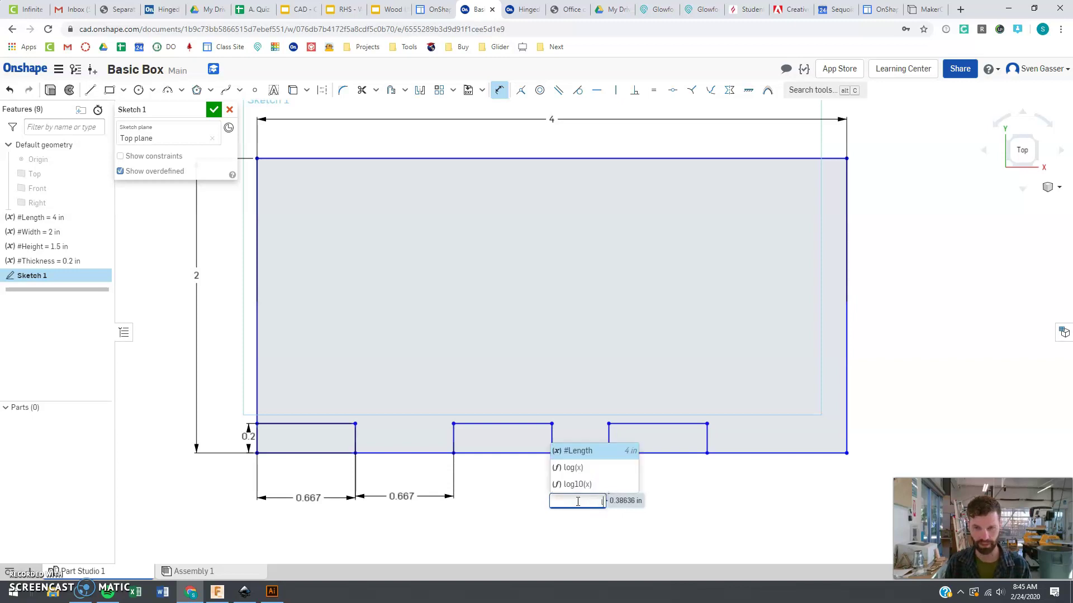
pyautogui.press('Return')
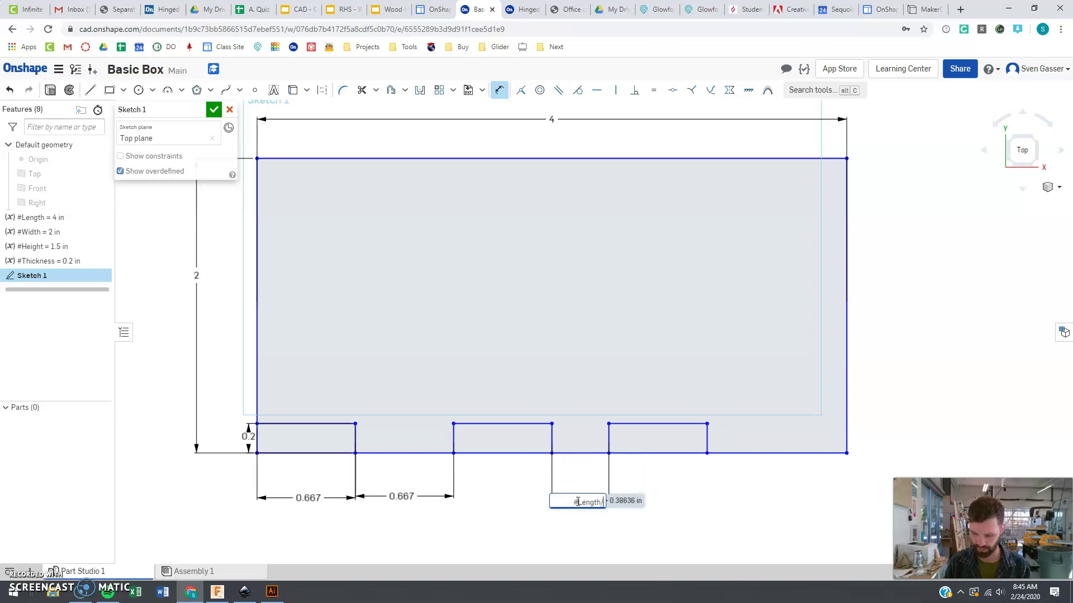
pyautogui.press('Return')
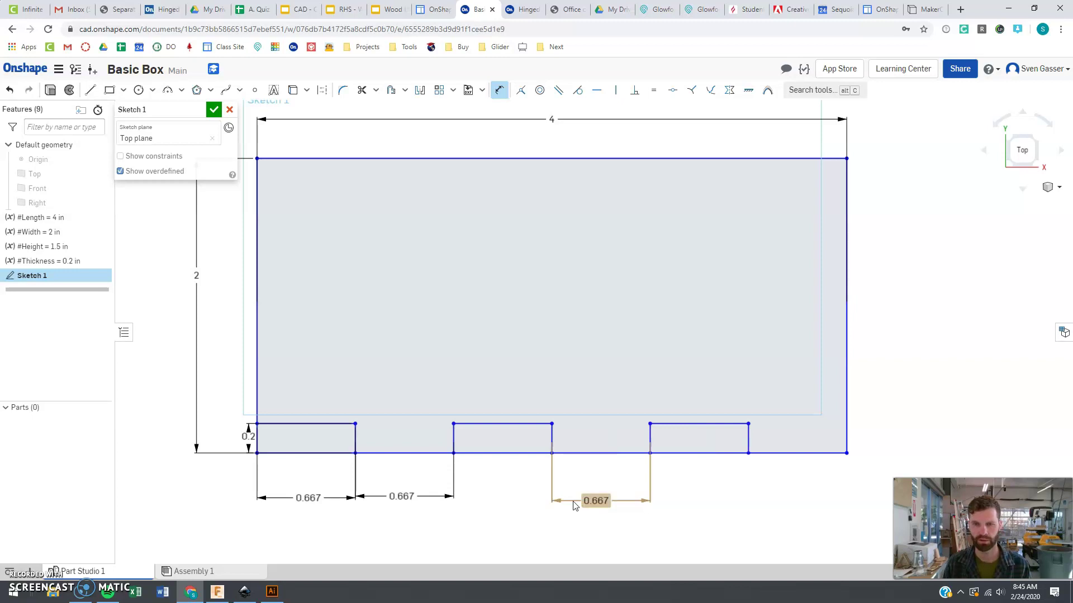
pyautogui.click(721, 514)
pyautogui.press('Escape')
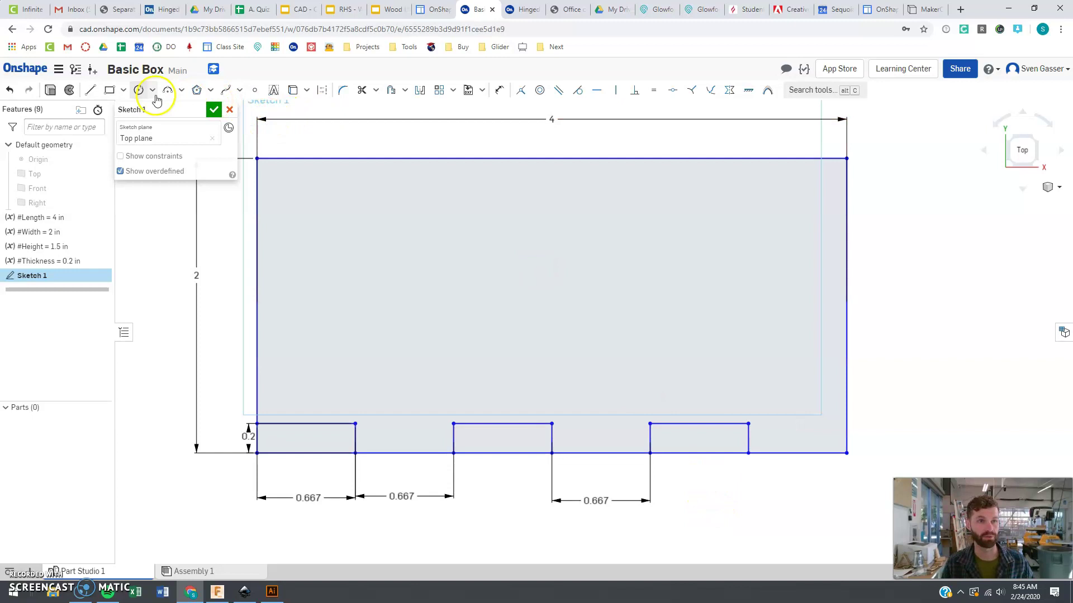
# Draw a horizontal construction centreline across the rectangle's mid-height and start the Mirror tool
pyautogui.click(87, 91)
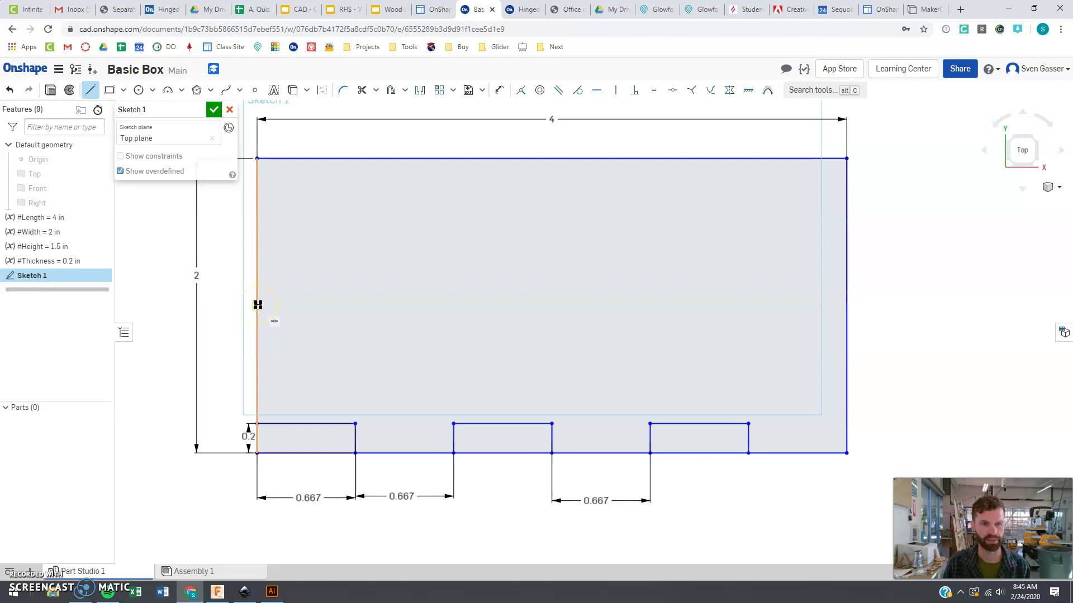
pyautogui.click(843, 306)
pyautogui.press('Escape')
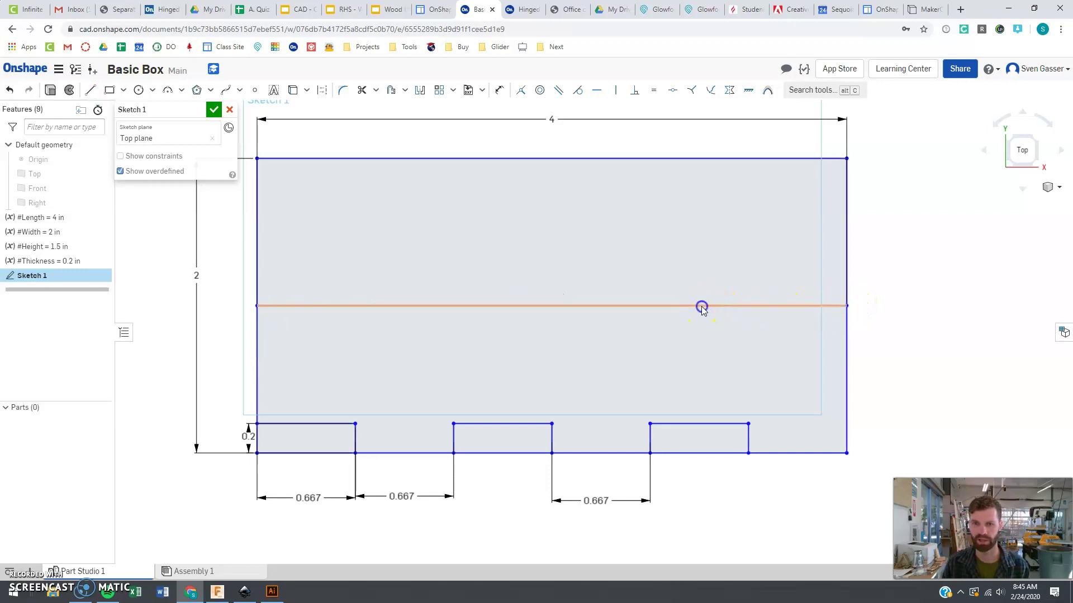
pyautogui.click(701, 306)
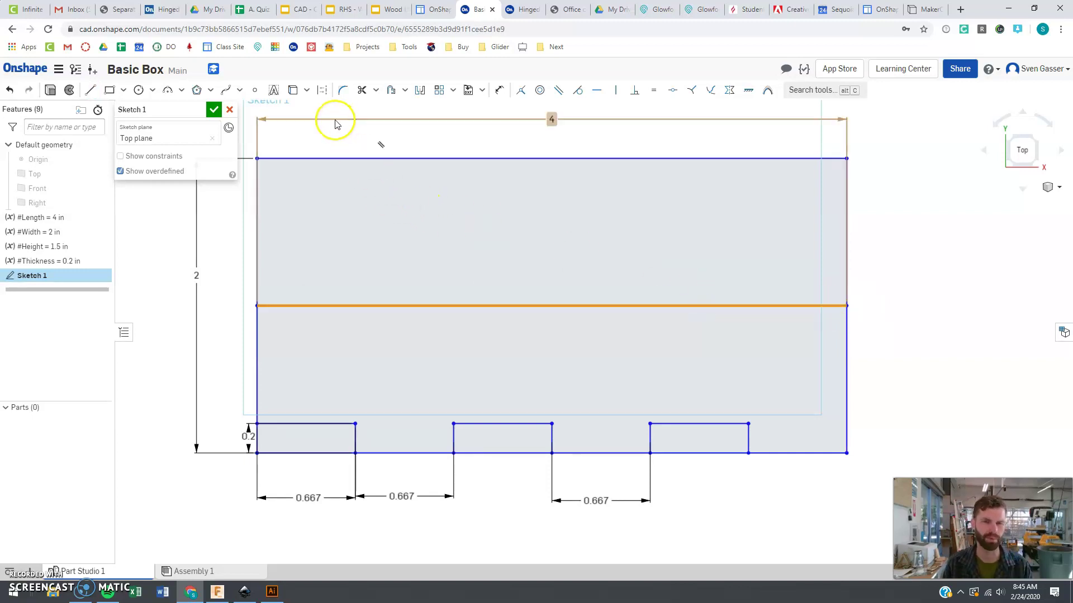
pyautogui.click(323, 91)
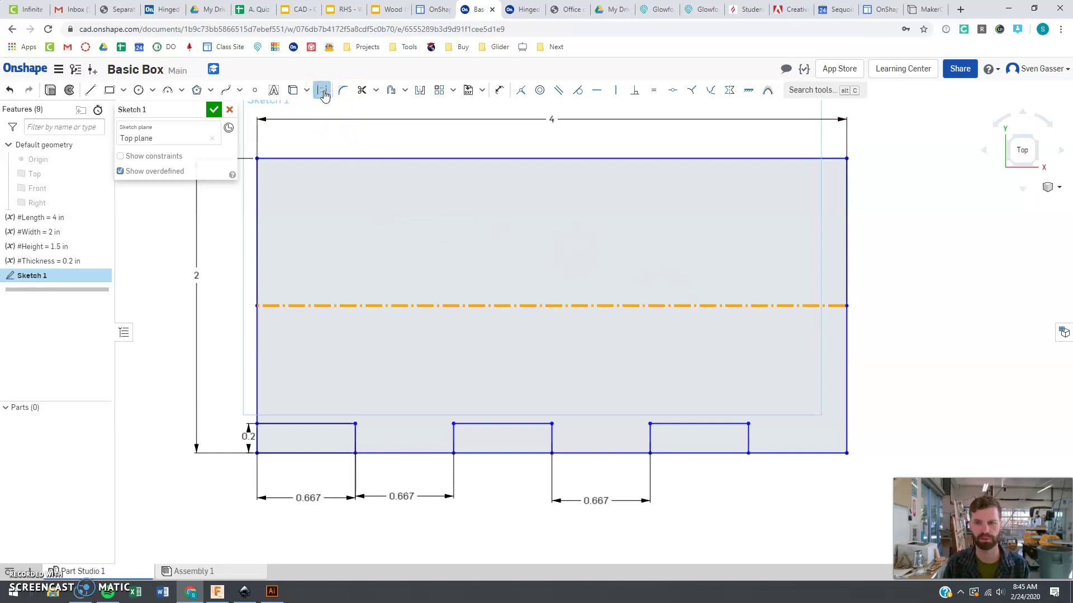
pyautogui.click(902, 306)
pyautogui.click(362, 197)
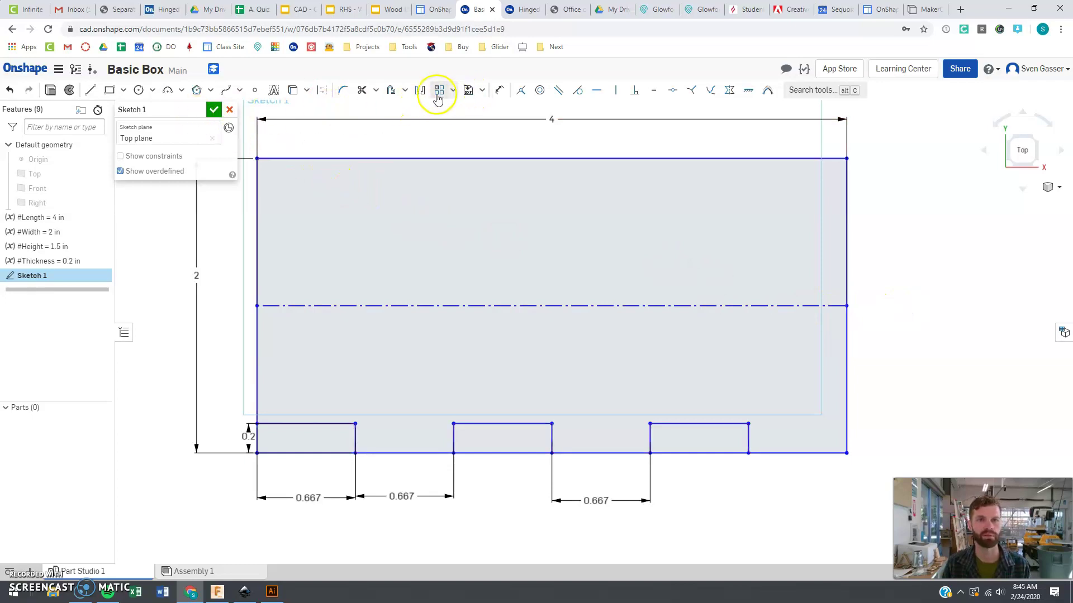
pyautogui.click(420, 91)
pyautogui.click(420, 94)
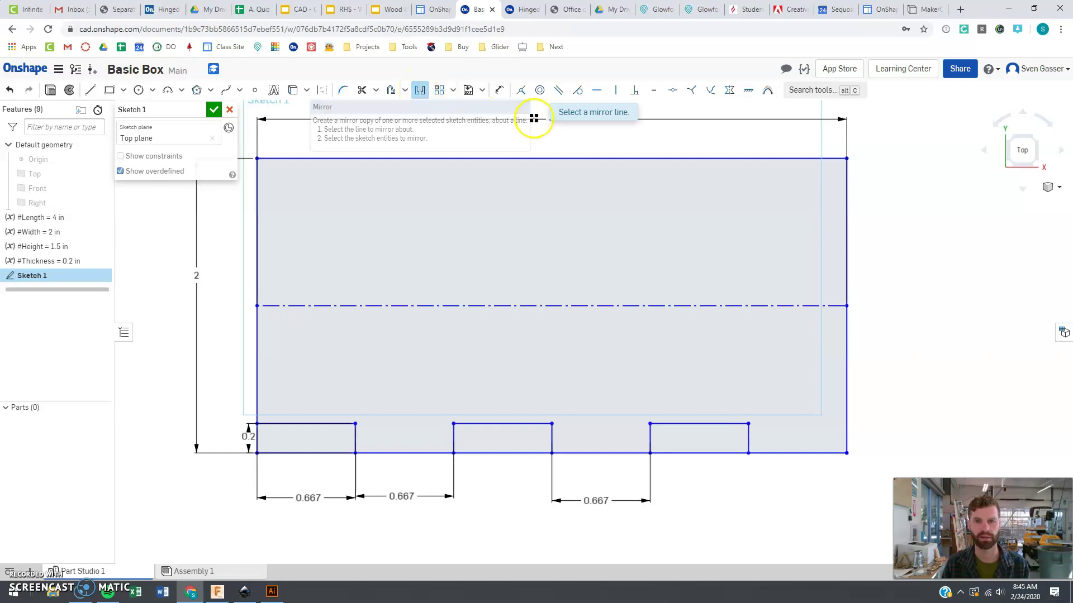
# Mirror the left, middle and right bottom notches about the centreline onto the top edge
pyautogui.click(554, 121)
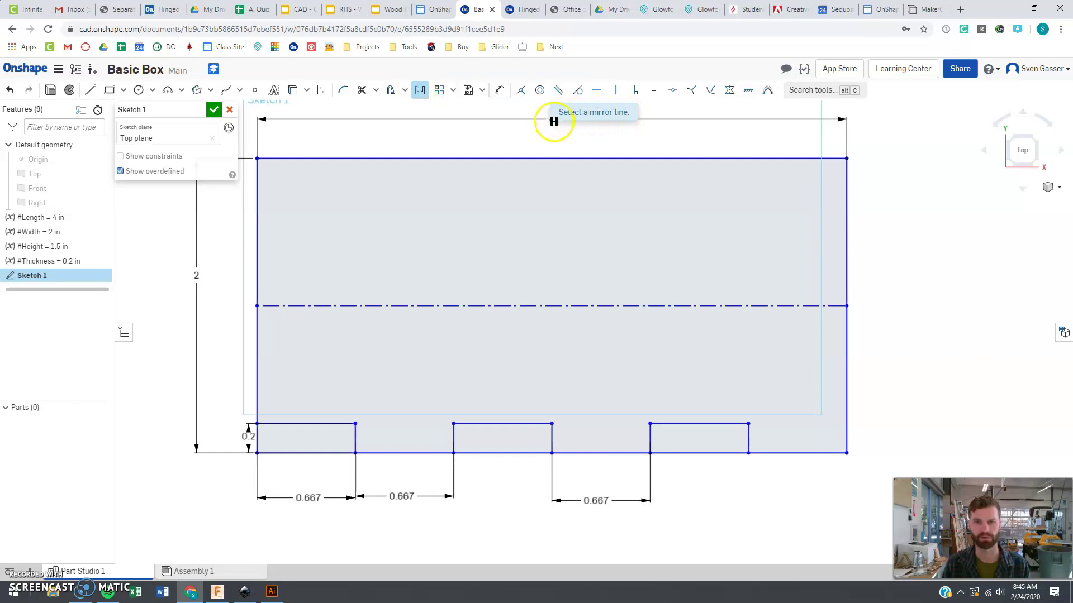
pyautogui.click(522, 307)
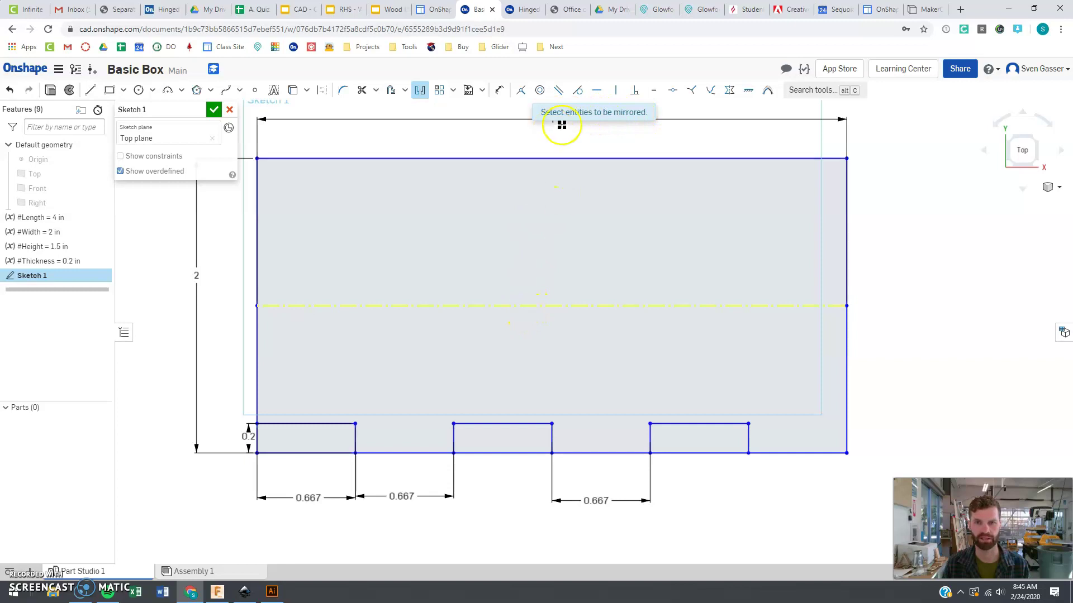
pyautogui.click(246, 423)
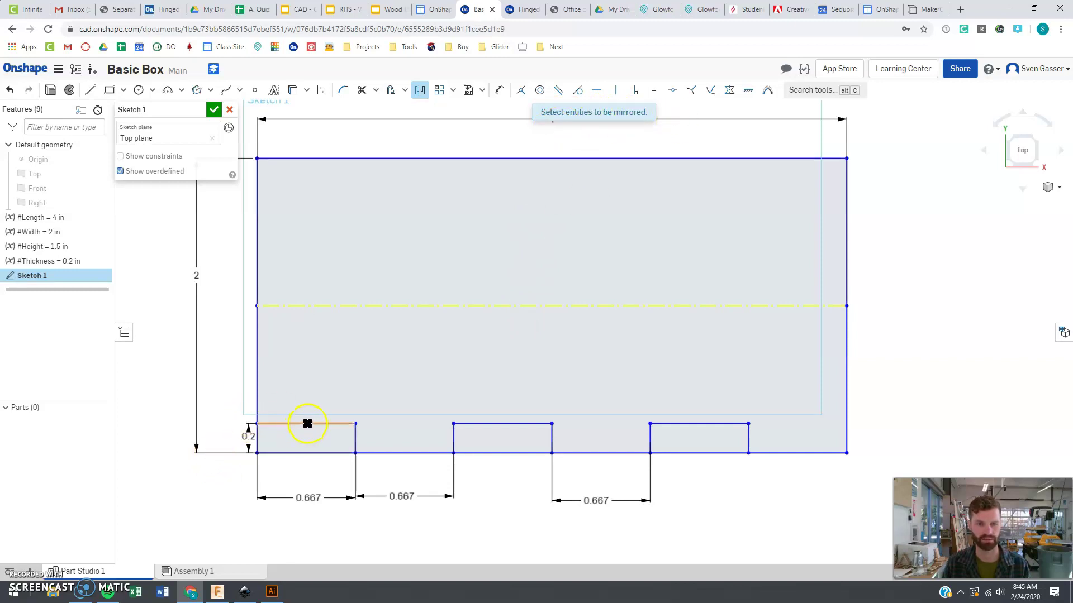
pyautogui.click(356, 439)
pyautogui.moveTo(441, 410); pyautogui.dragTo(584, 472)
pyautogui.click(656, 428)
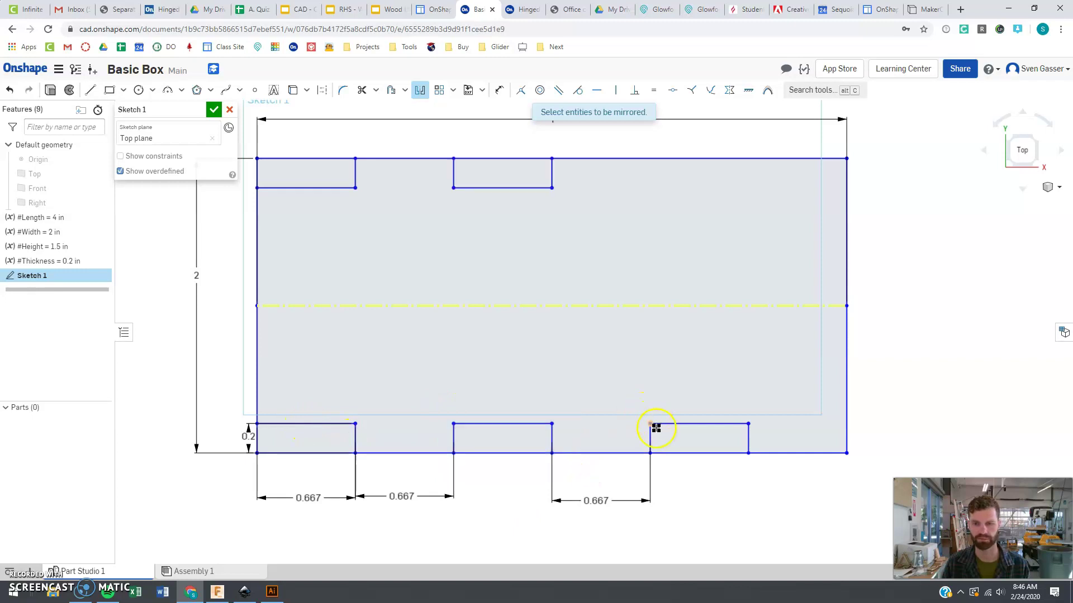
pyautogui.click(652, 440)
pyautogui.click(702, 424)
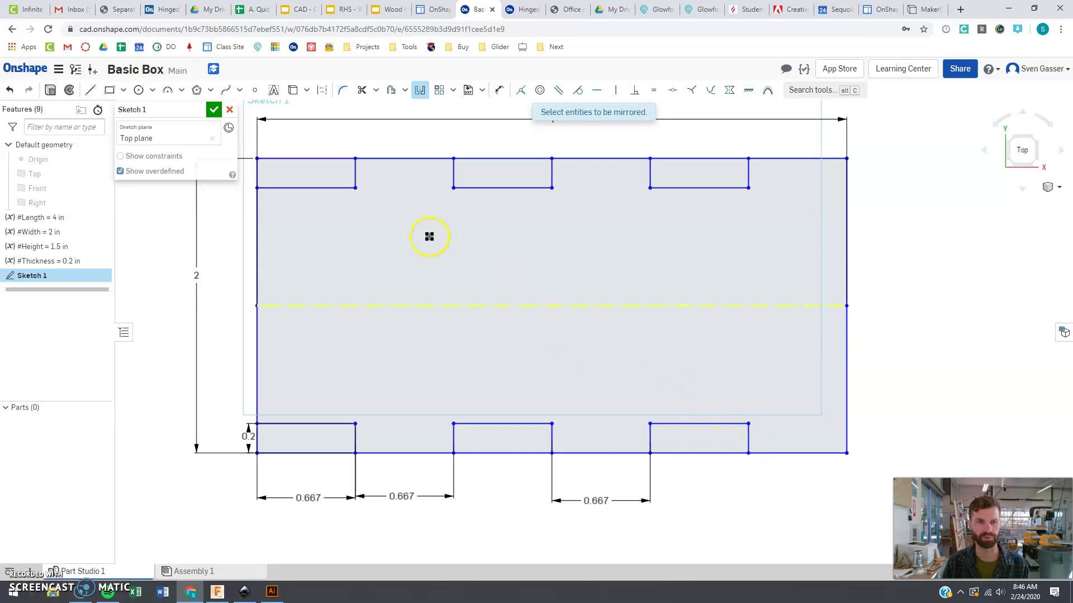
# Close the Mirror tool, clear the selection and zoom to view the notched sketch
pyautogui.click(420, 90)
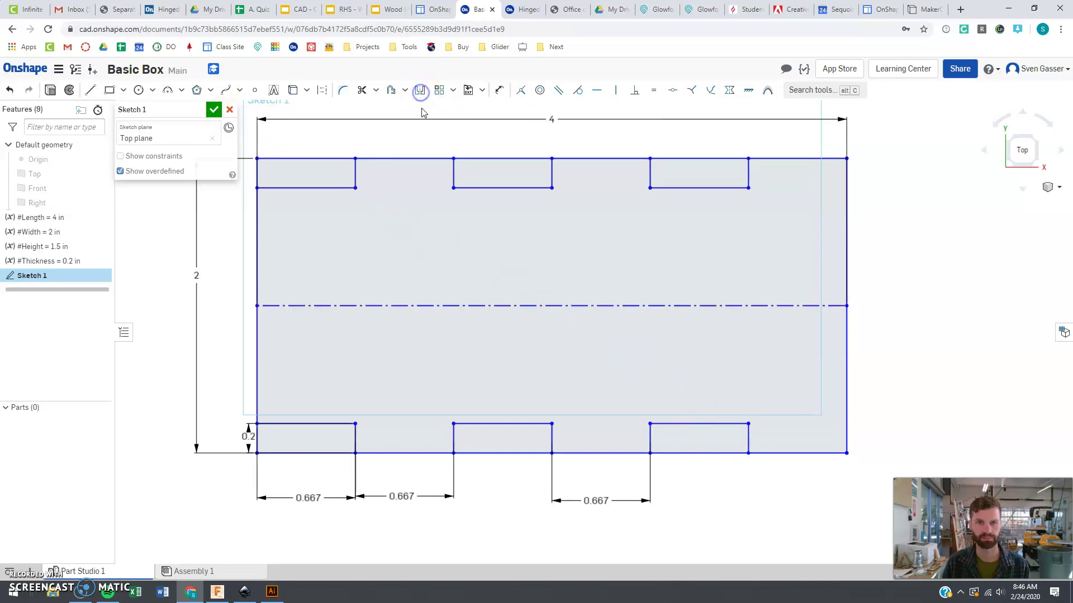
pyautogui.click(411, 340)
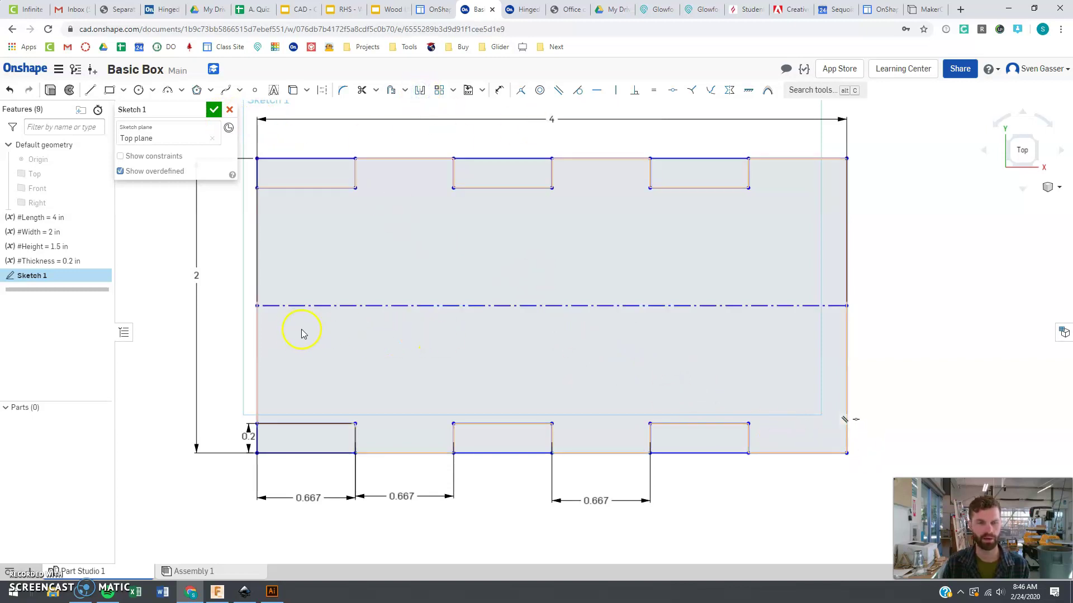
pyautogui.press('Escape')
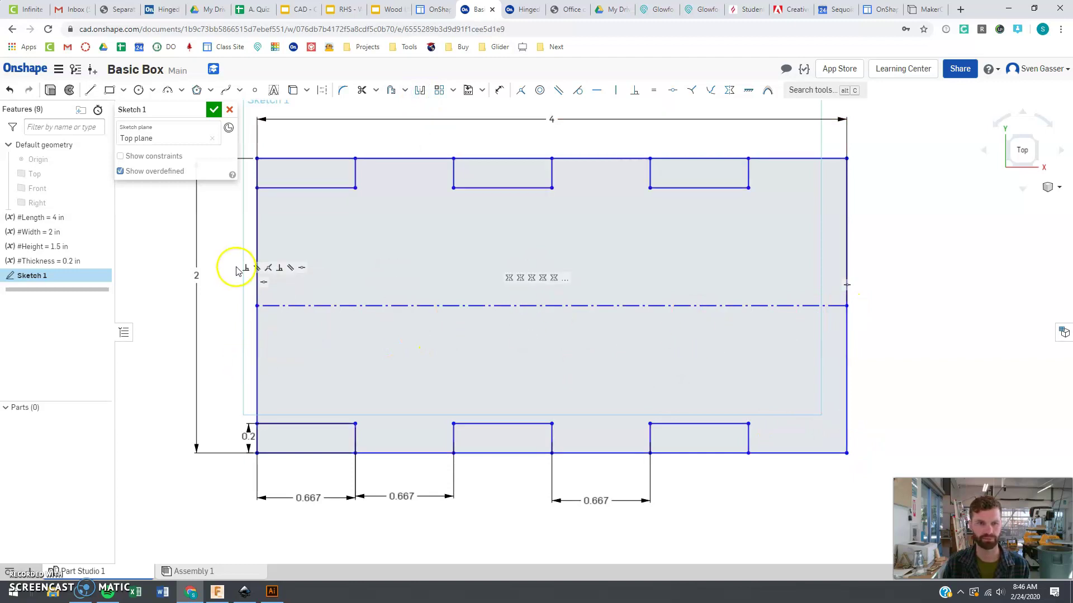
pyautogui.scroll(-1, 522, 369)
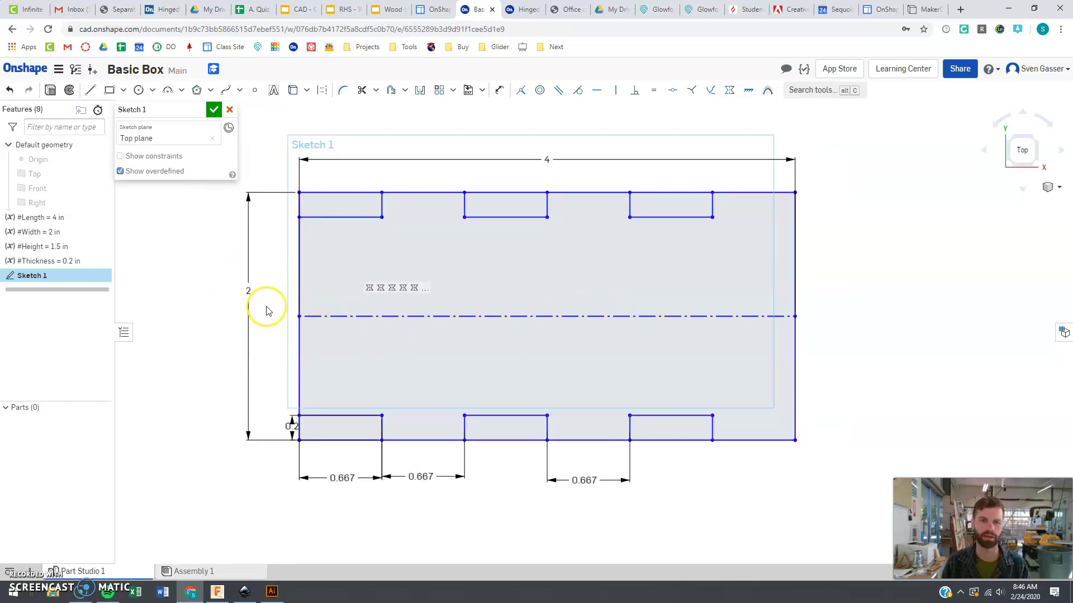
pyautogui.scroll(1, 266, 310)
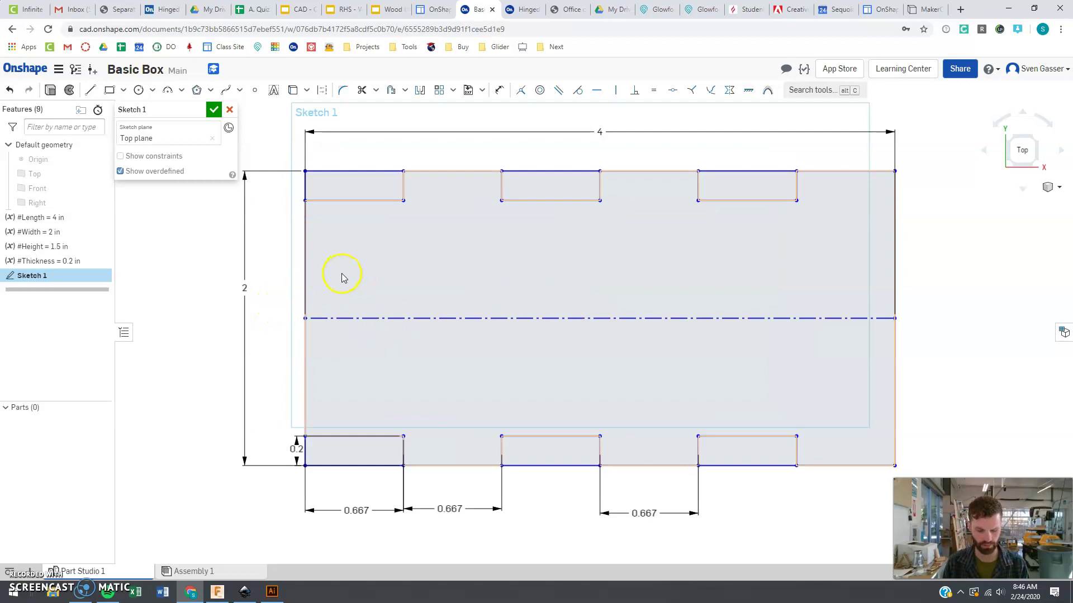
# Draw the left-edge notch outline from the plate's left edge, straddling the centreline
pyautogui.press('l')
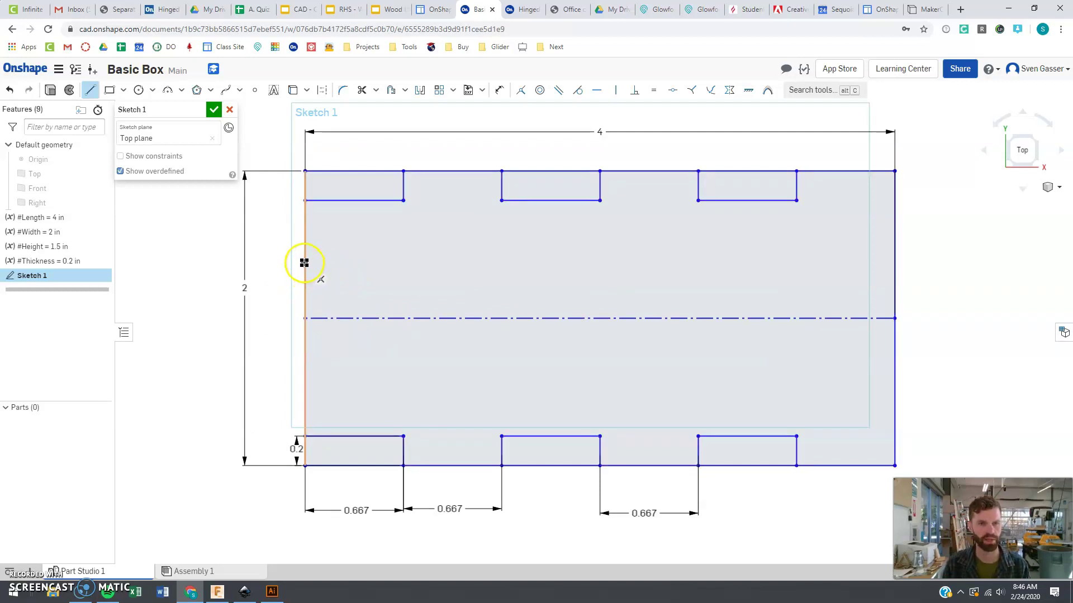
pyautogui.moveTo(304, 262); pyautogui.dragTo(336, 259)
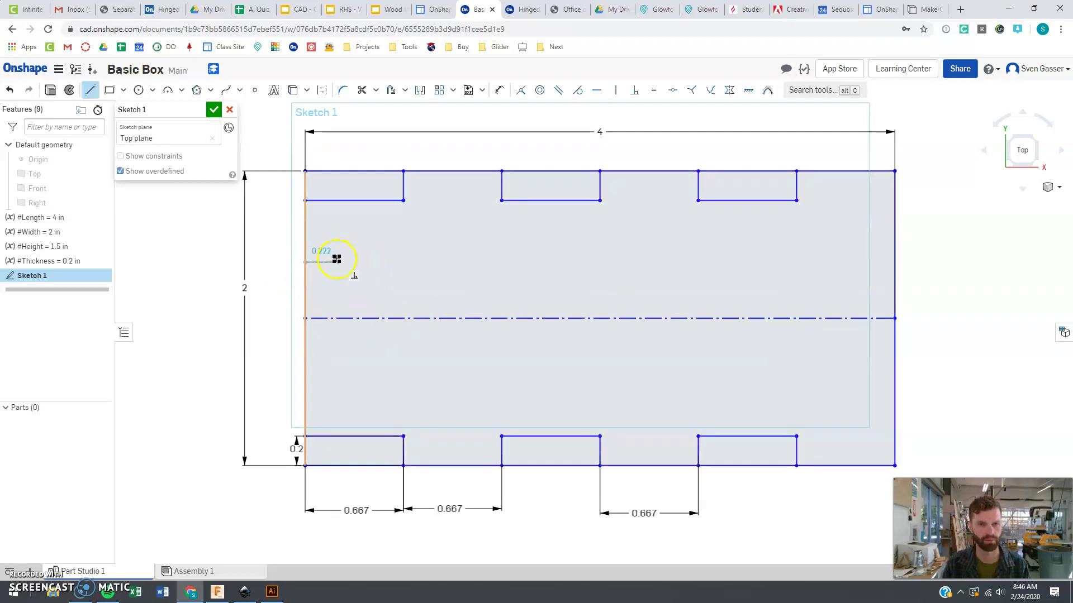
pyautogui.click(334, 260)
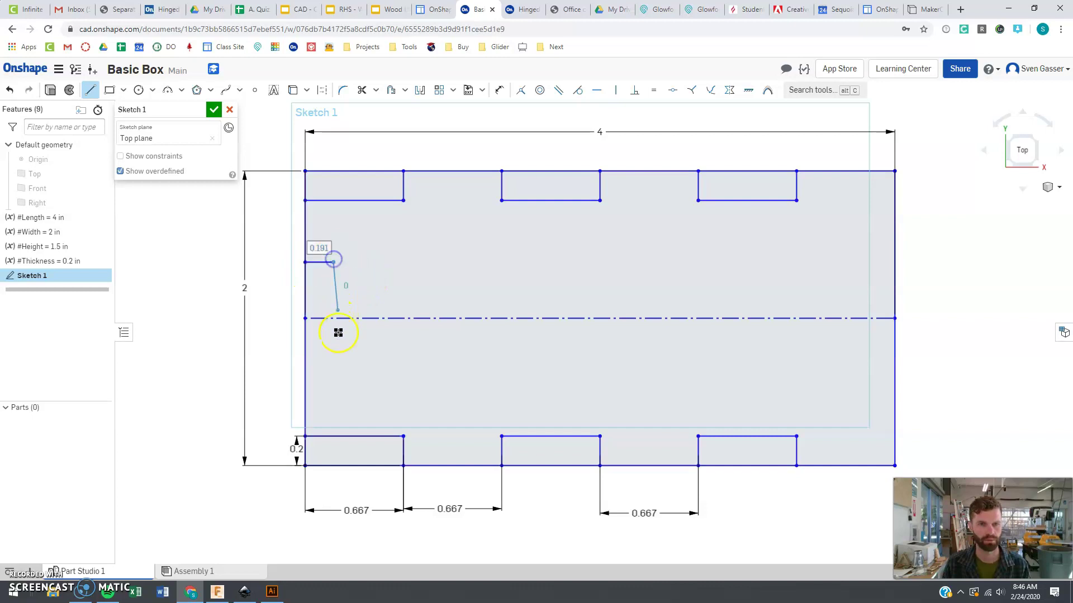
pyautogui.click(333, 375)
pyautogui.click(304, 373)
pyautogui.press('Escape')
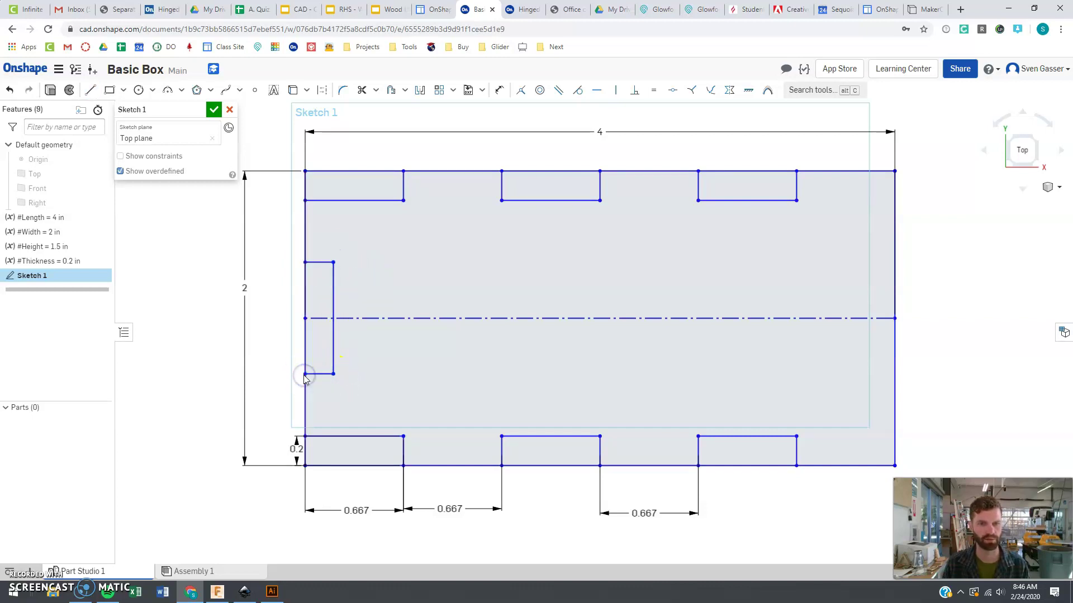
pyautogui.press('u')
pyautogui.press('Escape')
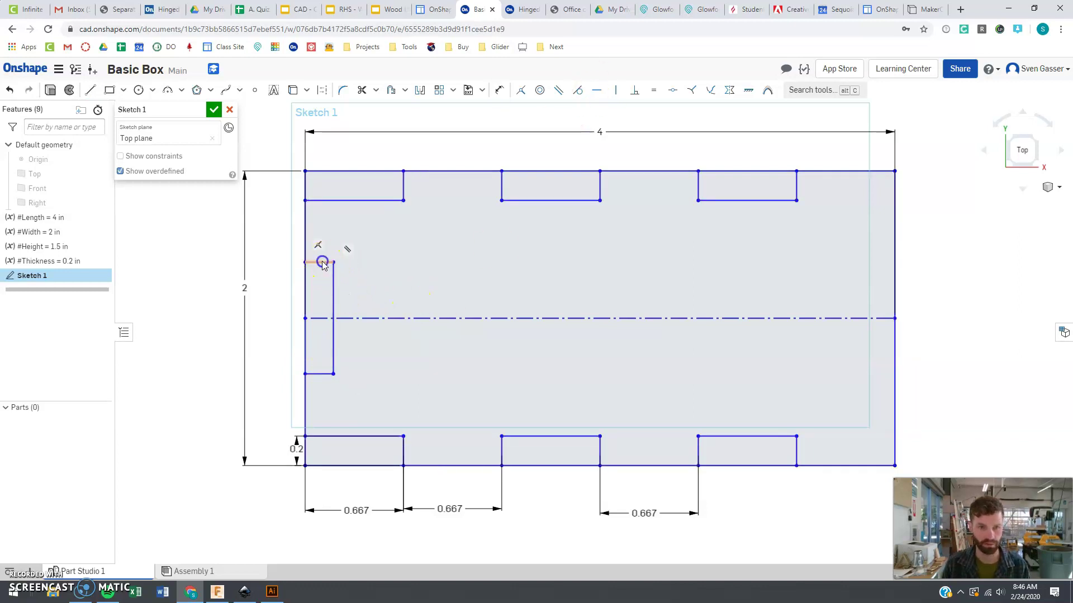
# Make the left notch's depth equal to a bottom notch's depth
pyautogui.click(322, 263)
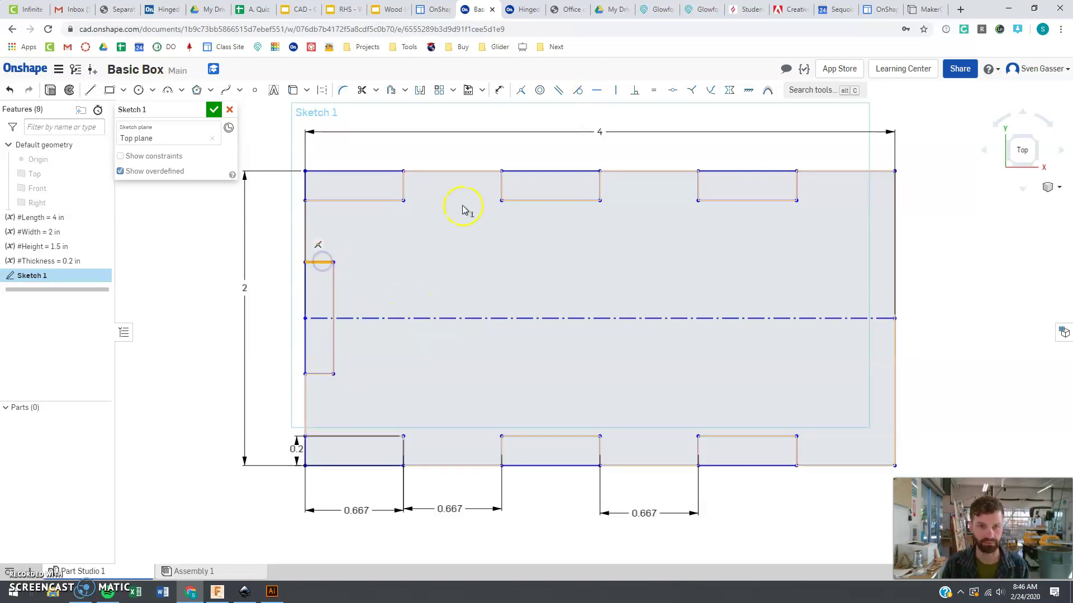
pyautogui.click(403, 450)
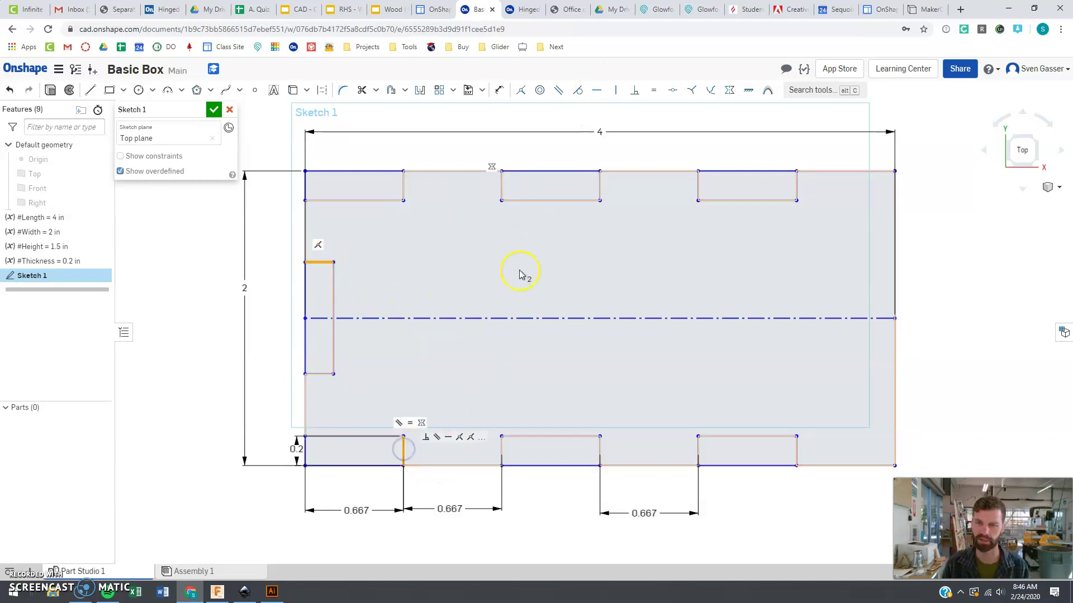
pyautogui.click(654, 91)
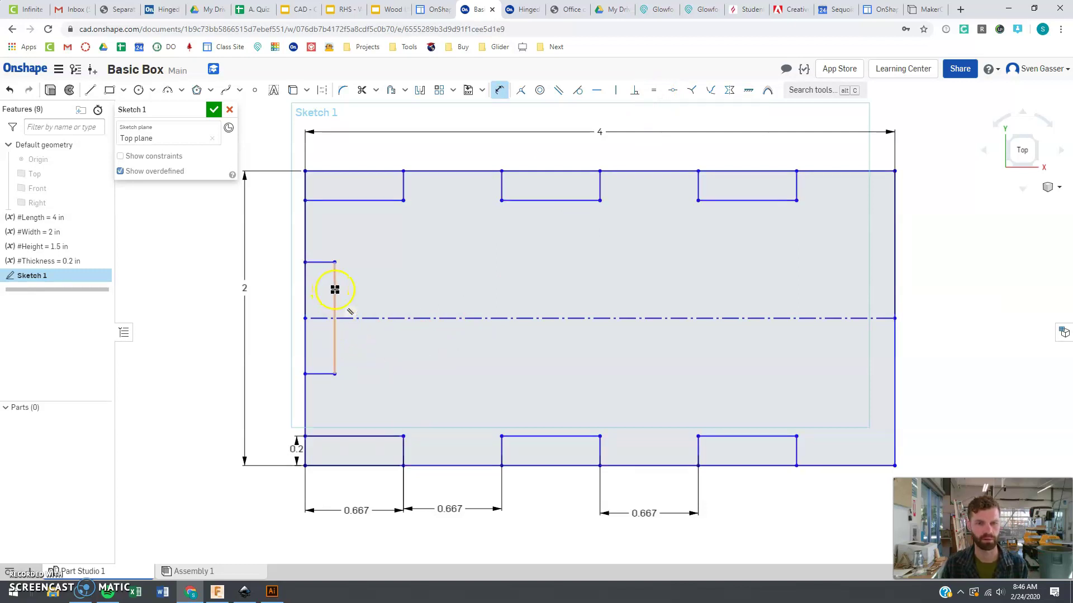
# Dimension the left notch's vertical height as #Width/3 (0.667)
pyautogui.moveTo(335, 290); pyautogui.dragTo(271, 295)
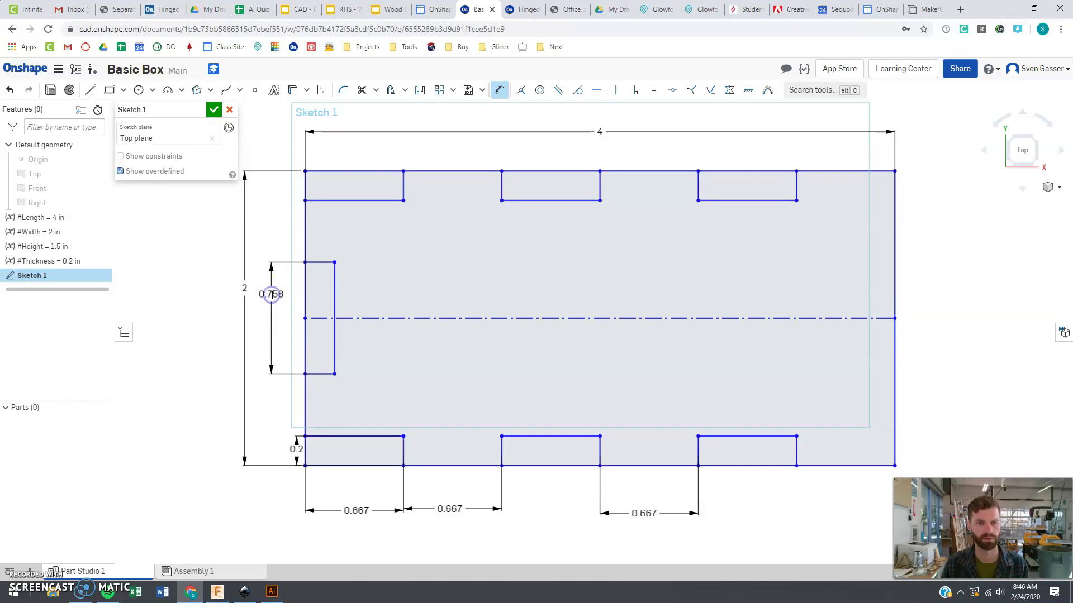
pyautogui.click(271, 295)
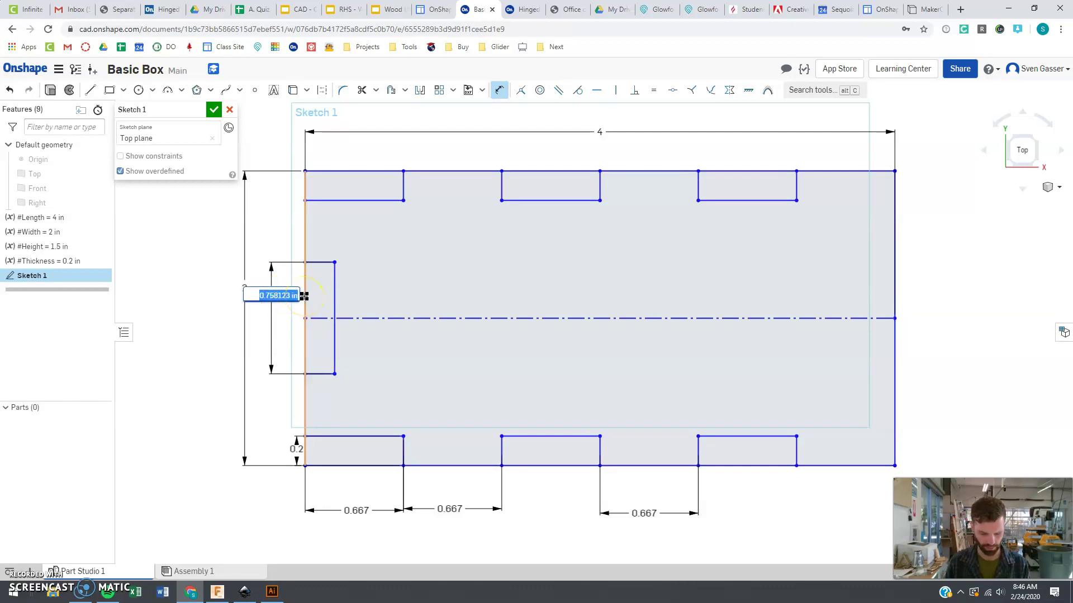
pyautogui.write('w')
pyautogui.press('Return')
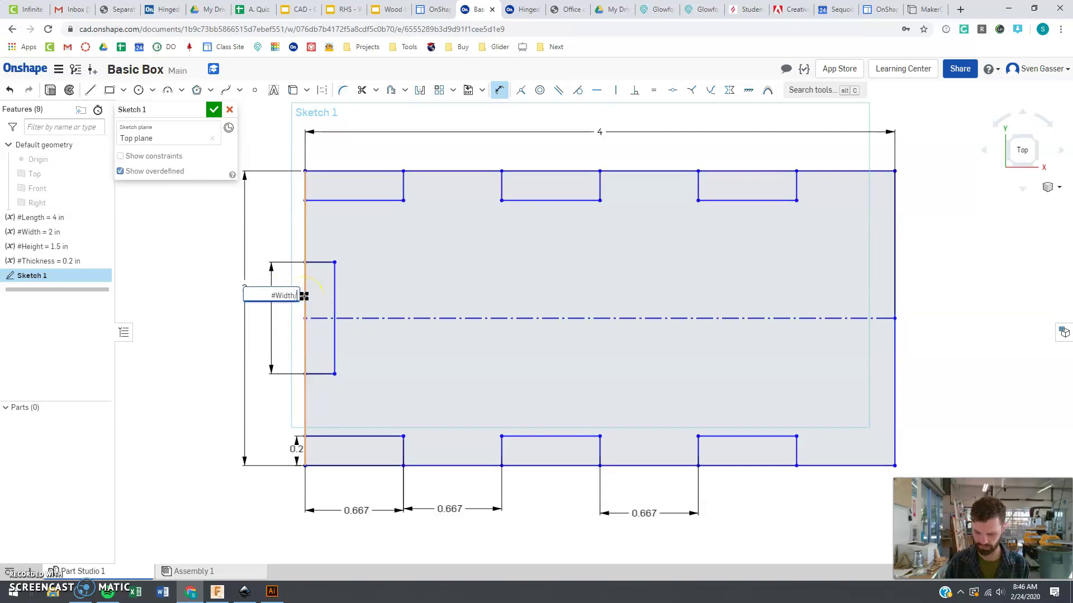
pyautogui.press('Return')
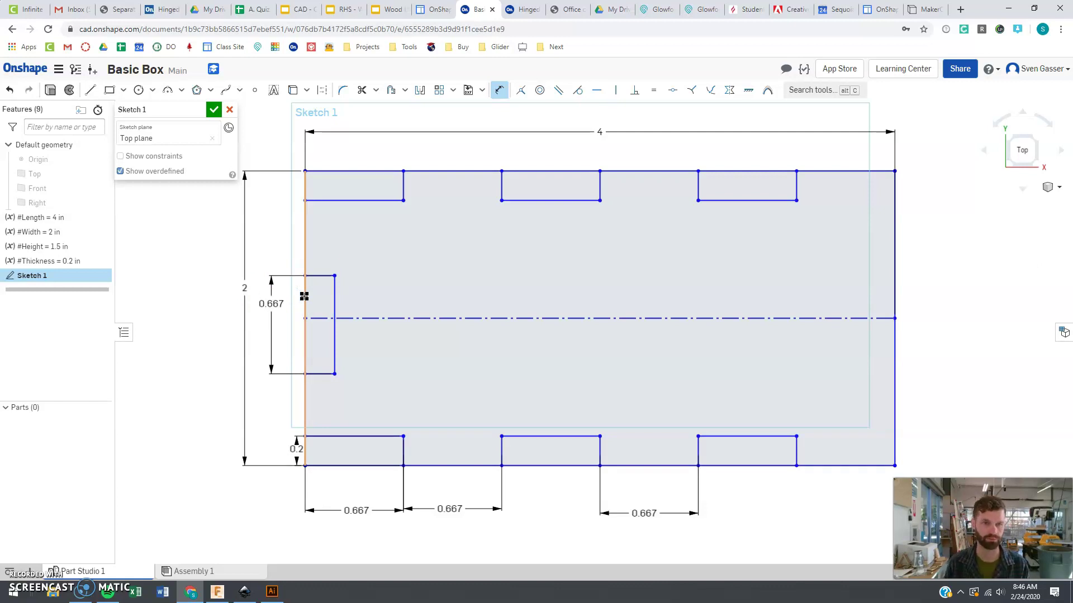
# Add a vertical dimension from the left notch's top corner to the plate's top-left corner
pyautogui.click(319, 349)
pyautogui.press('Escape')
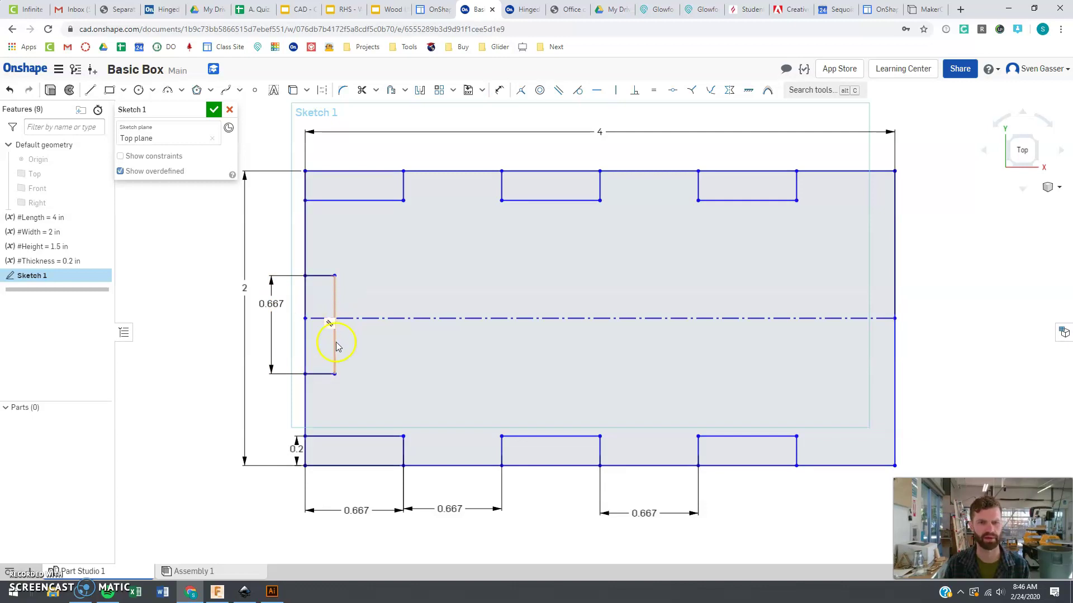
pyautogui.doubleClick(336, 356)
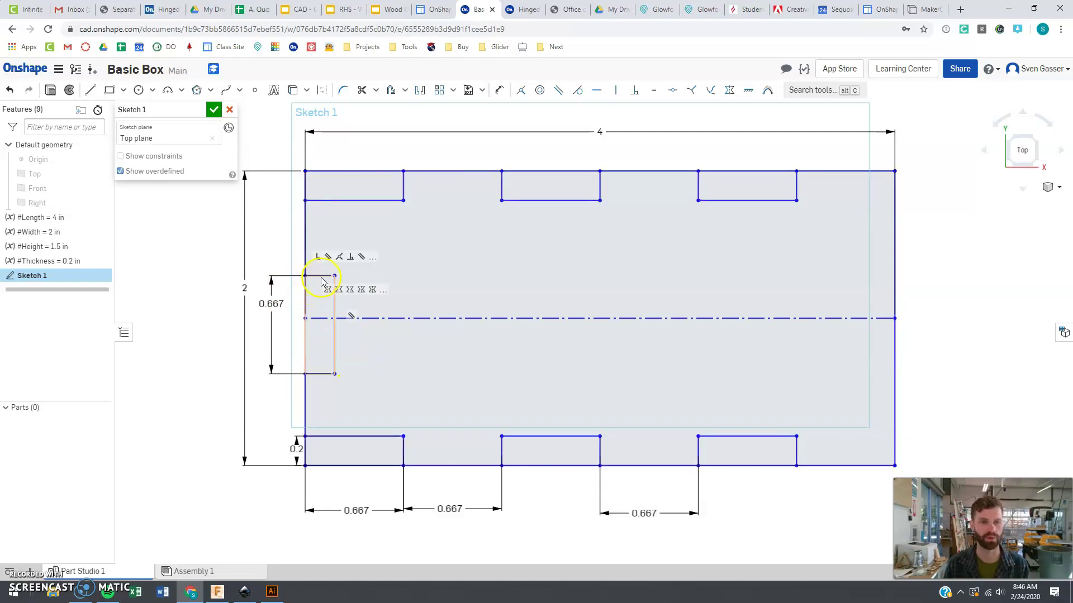
pyautogui.press('u')
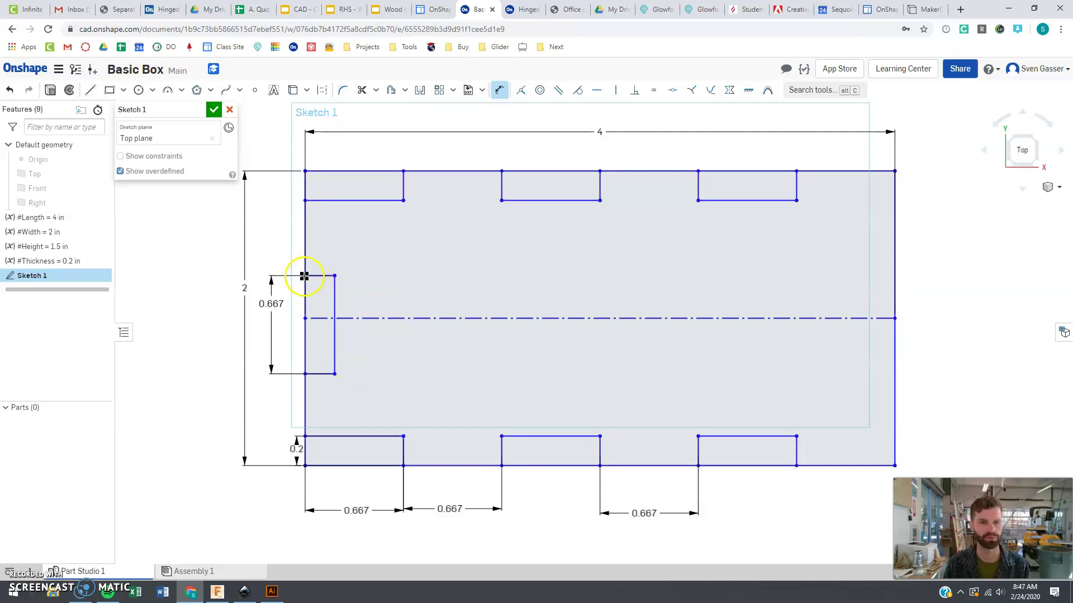
pyautogui.click(305, 275)
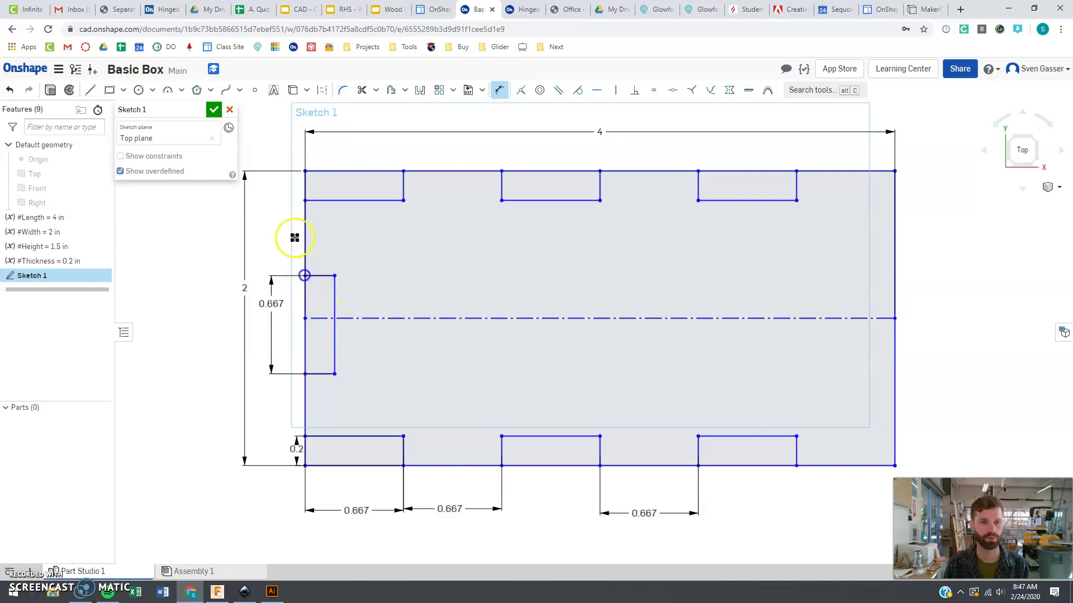
pyautogui.click(304, 172)
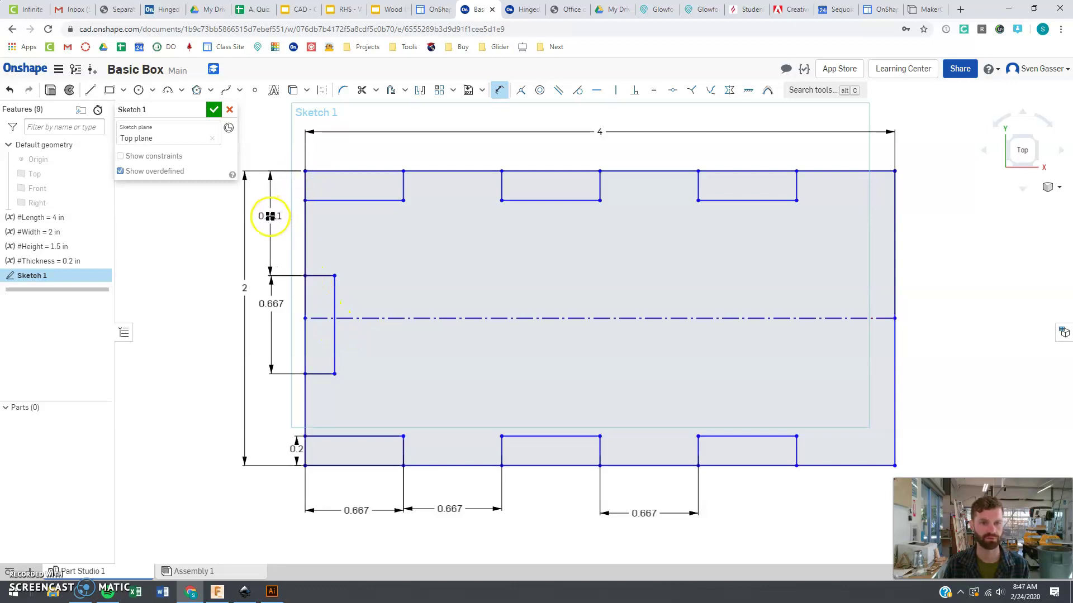
pyautogui.click(272, 217)
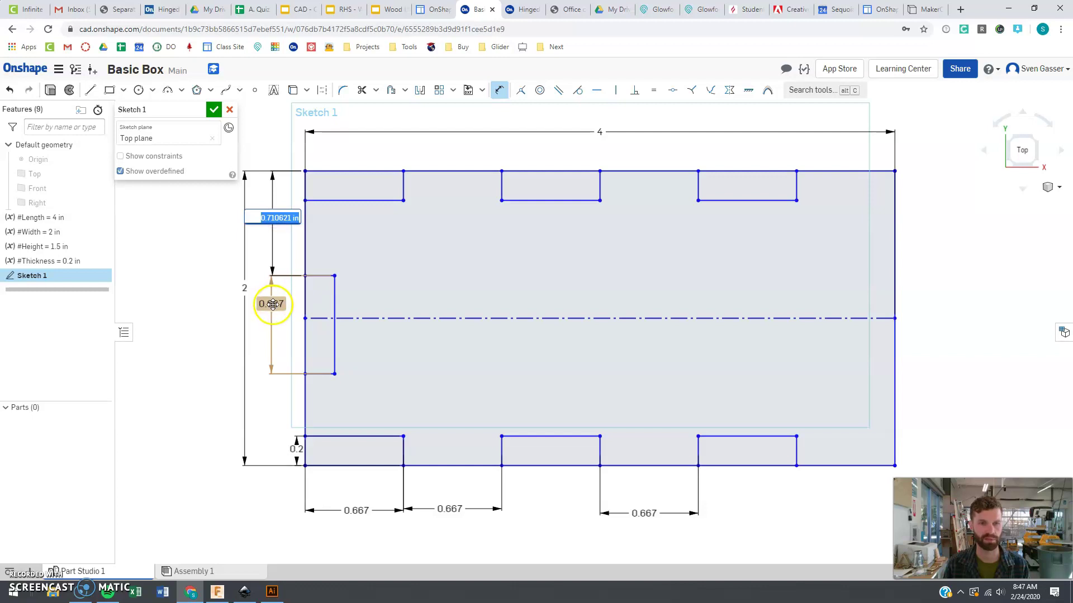
# Set that offset to #Width/3 (0.667) and recheck the upper dimension
pyautogui.write('w')
pyautogui.click(330, 244)
pyautogui.write('/')
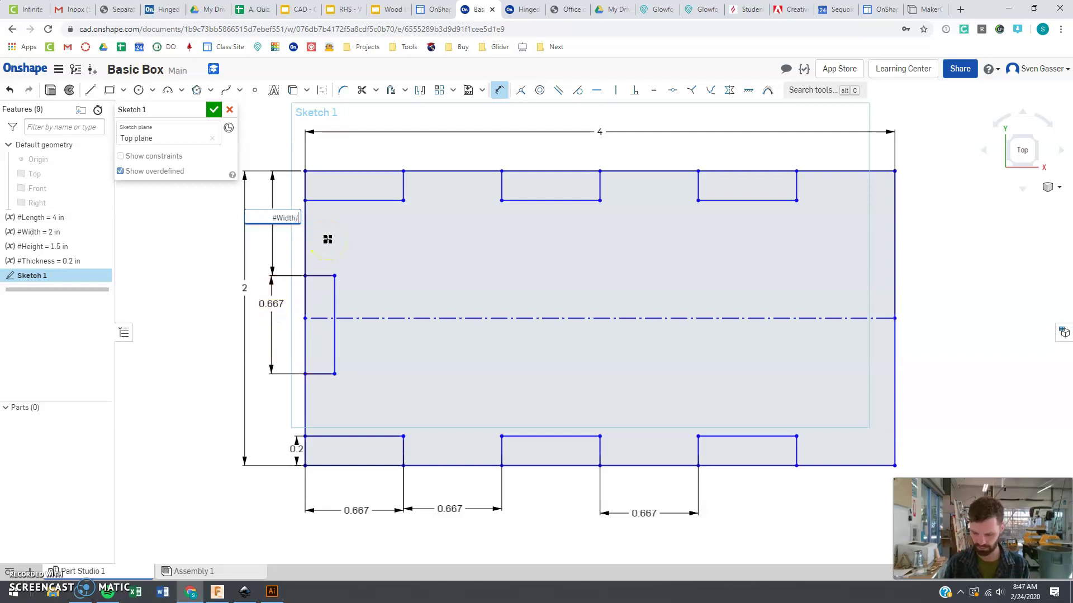
pyautogui.write('3')
pyautogui.press('Return')
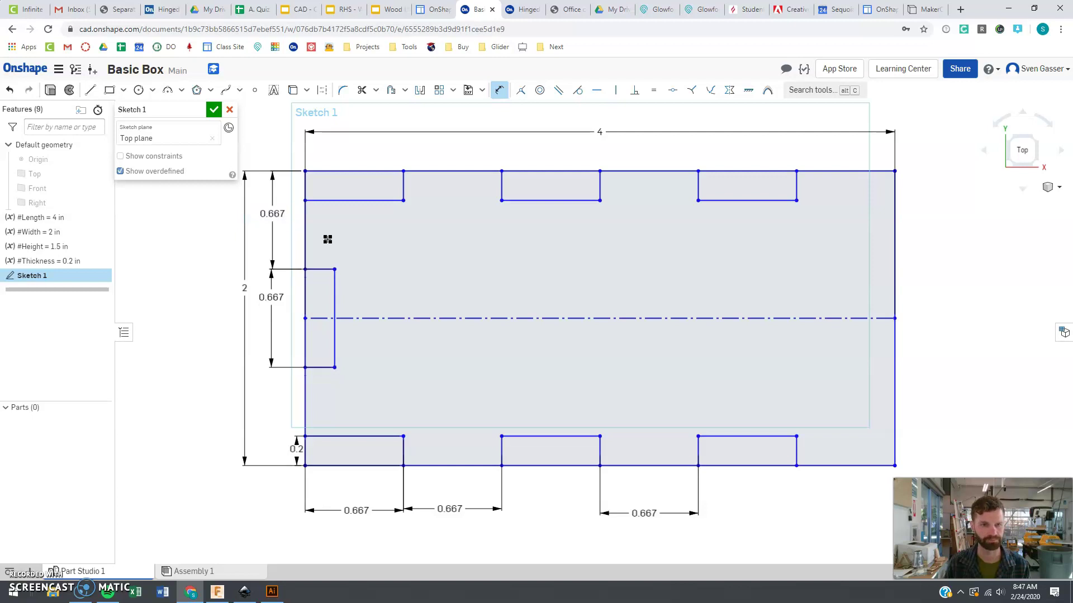
pyautogui.press('Escape')
pyautogui.doubleClick(279, 214)
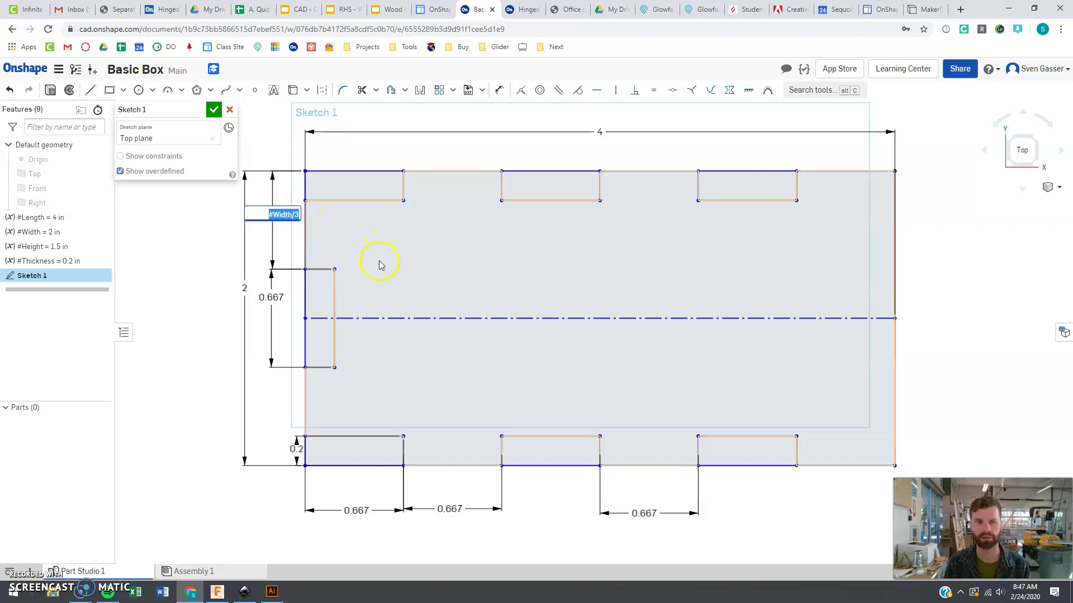
pyautogui.press('Return')
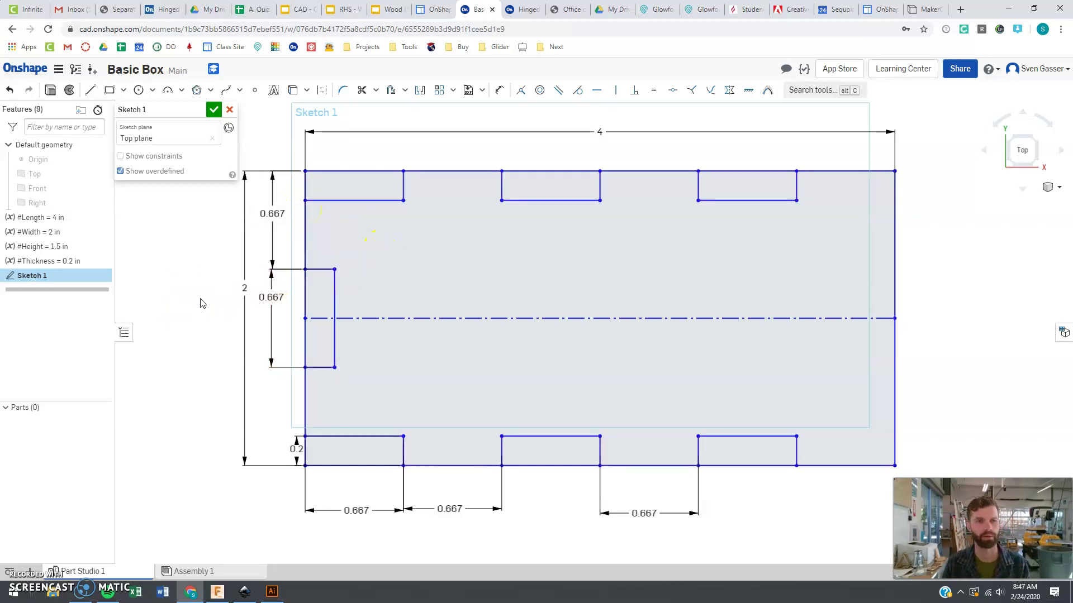
# Draw a vertical line up from the centreline at mid-length and make it construction geometry
pyautogui.click(432, 332)
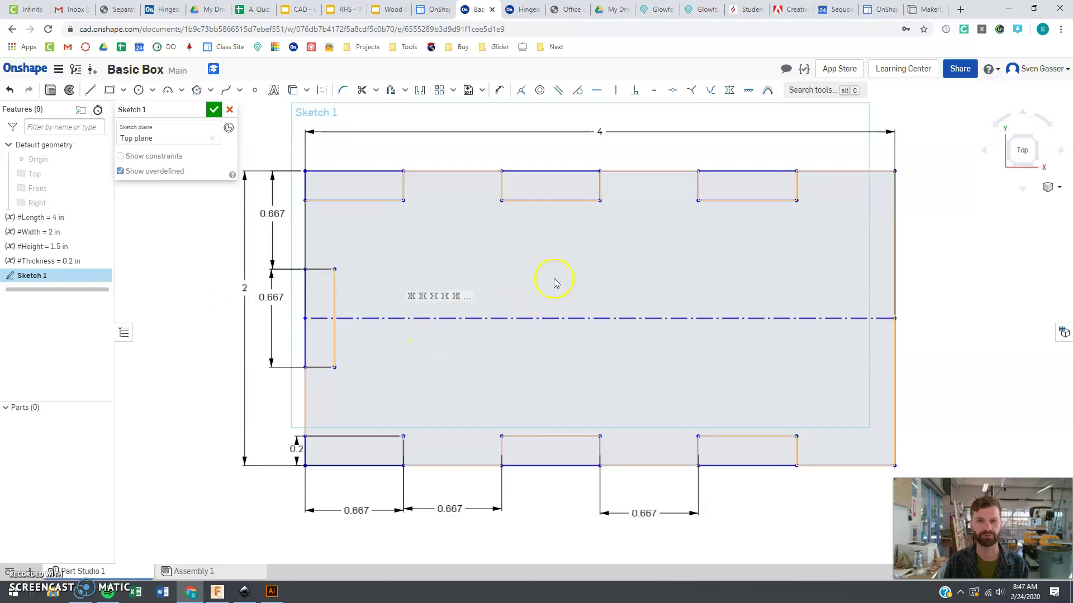
pyautogui.click(91, 90)
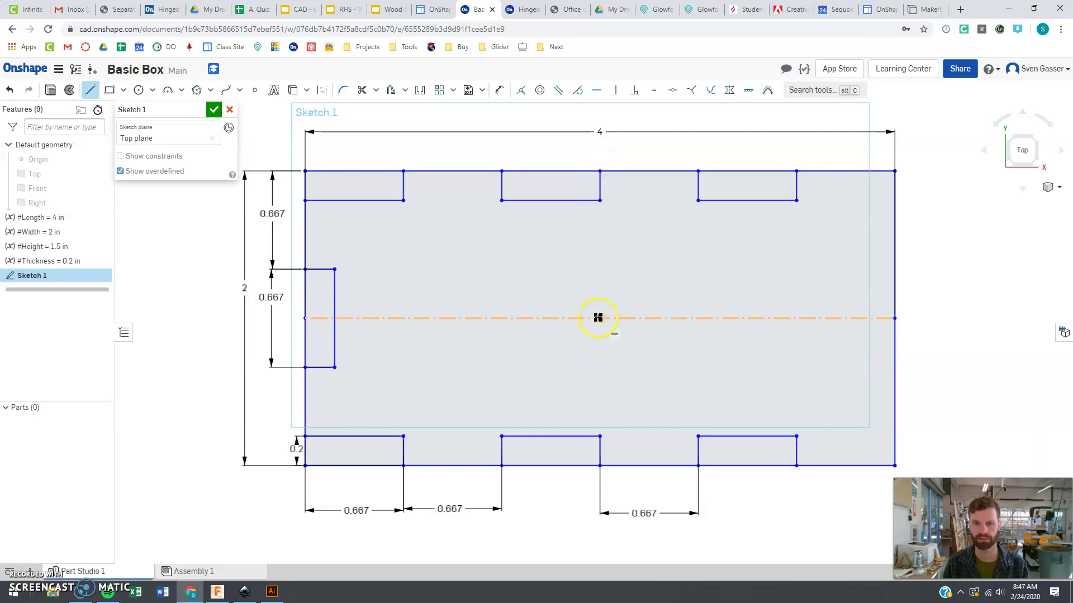
pyautogui.click(600, 198)
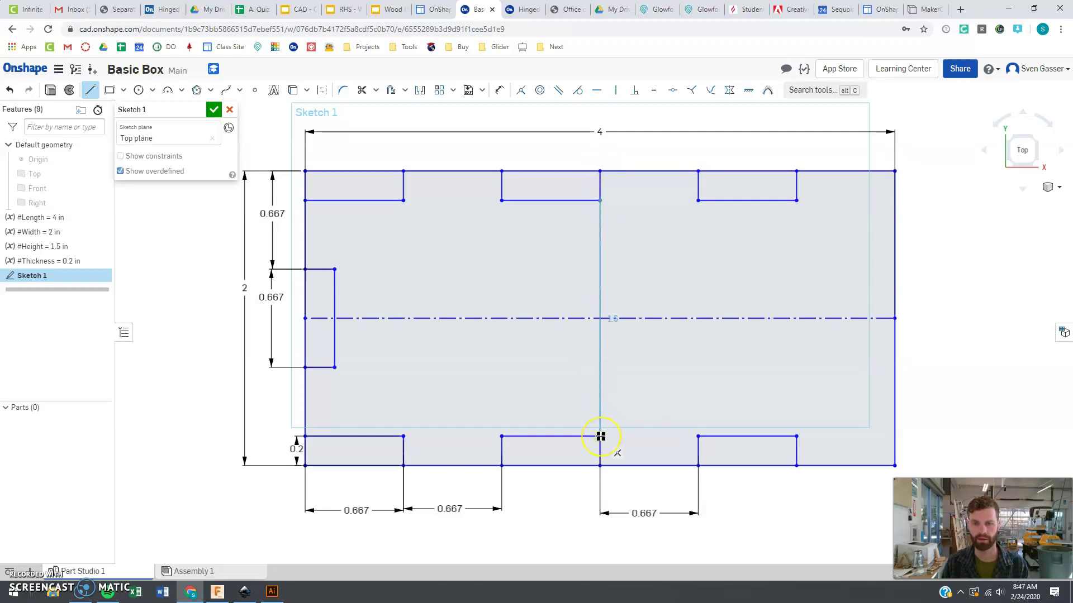
pyautogui.press('Escape')
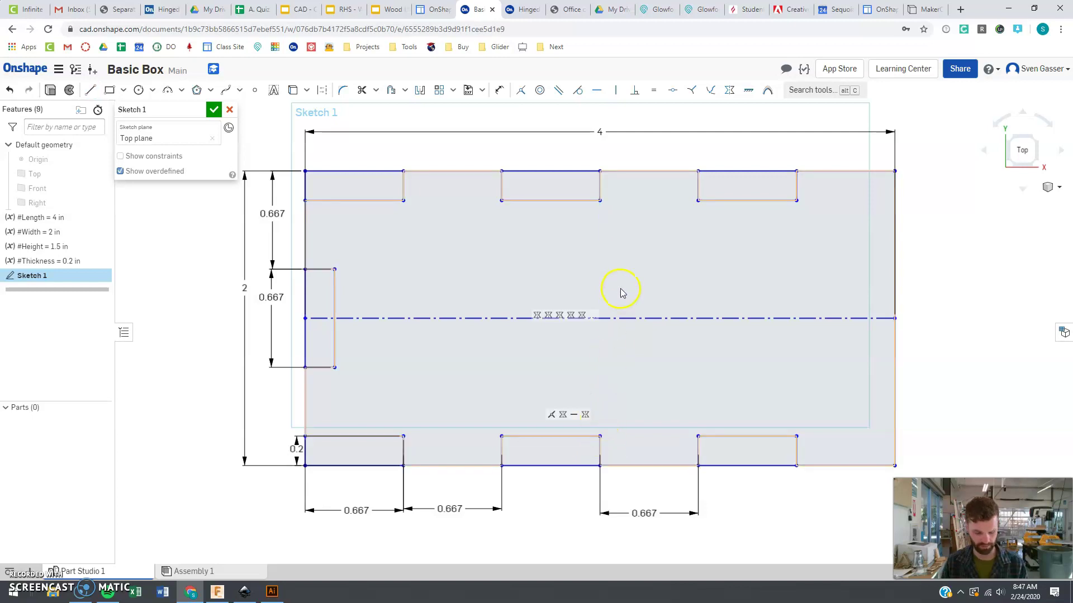
pyautogui.click(598, 317)
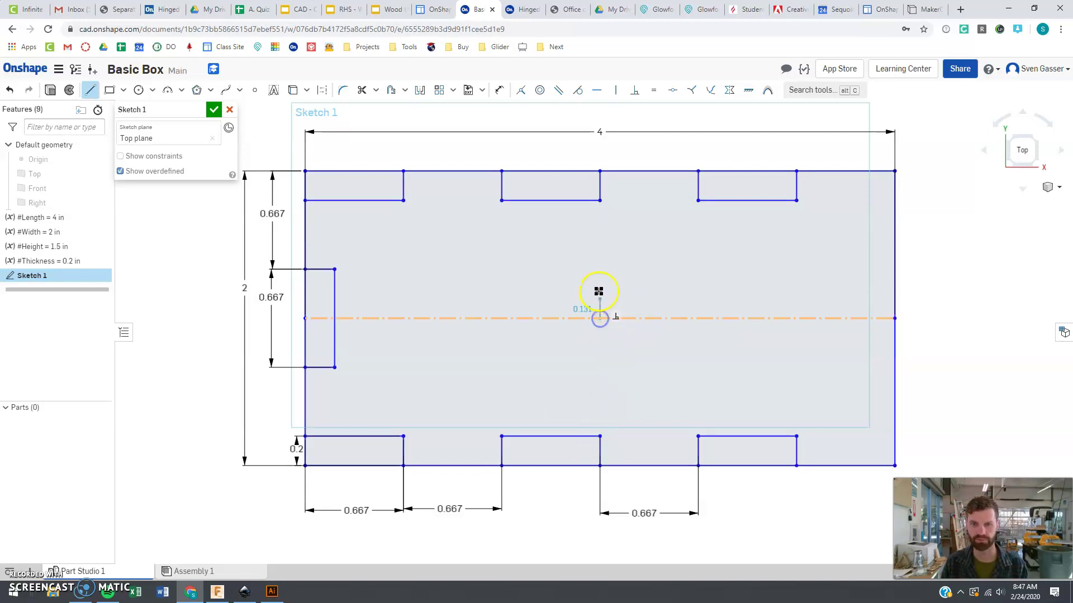
pyautogui.click(598, 255)
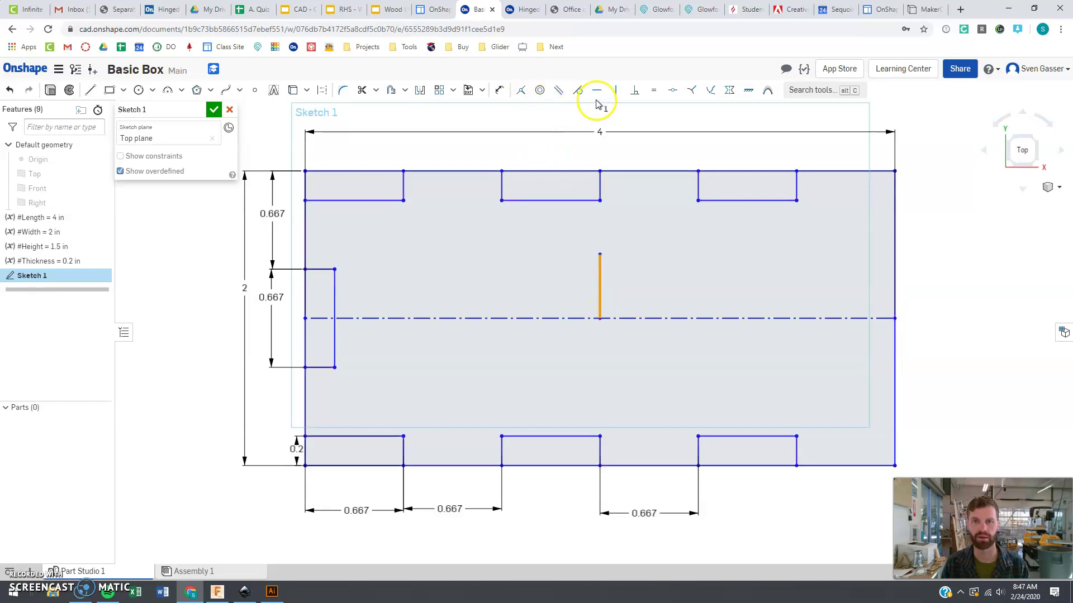
pyautogui.click(321, 90)
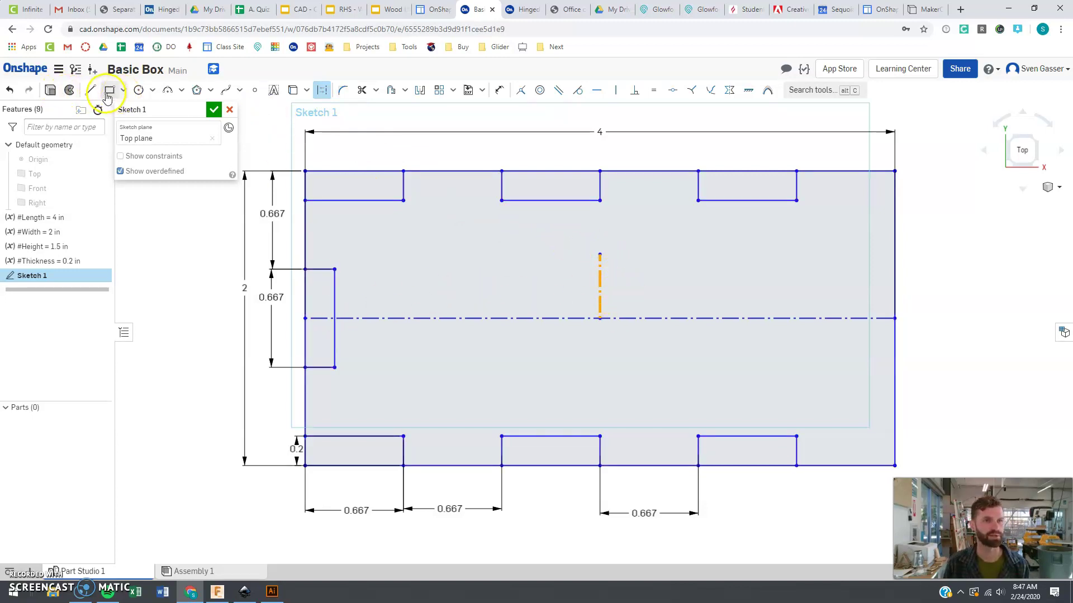
# Mirror the left-edge notch onto the right edge and close Sketch 1
pyautogui.click(418, 91)
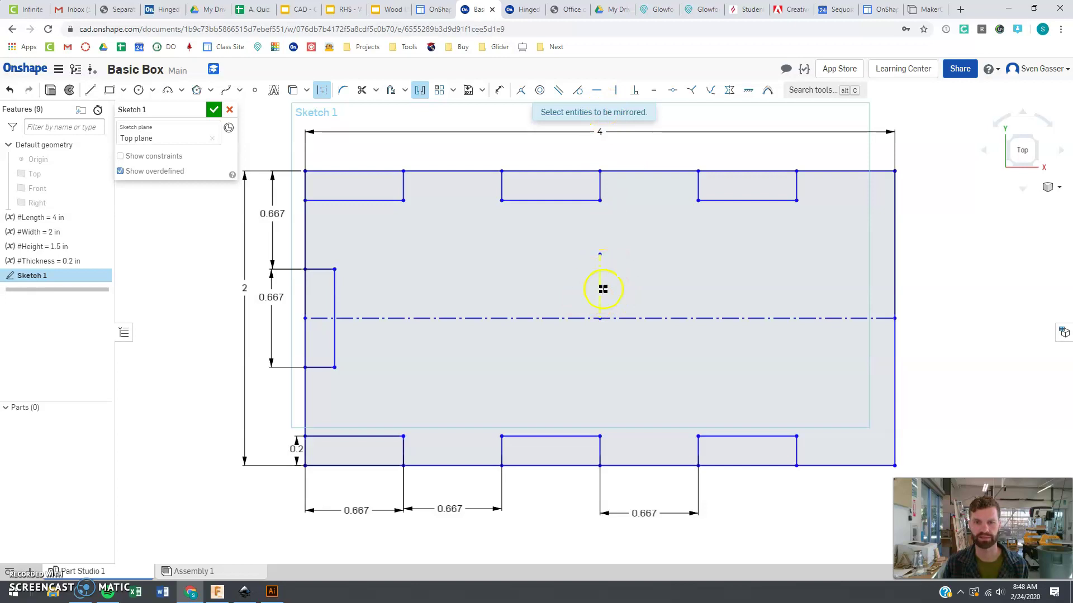
pyautogui.moveTo(292, 258); pyautogui.dragTo(360, 395)
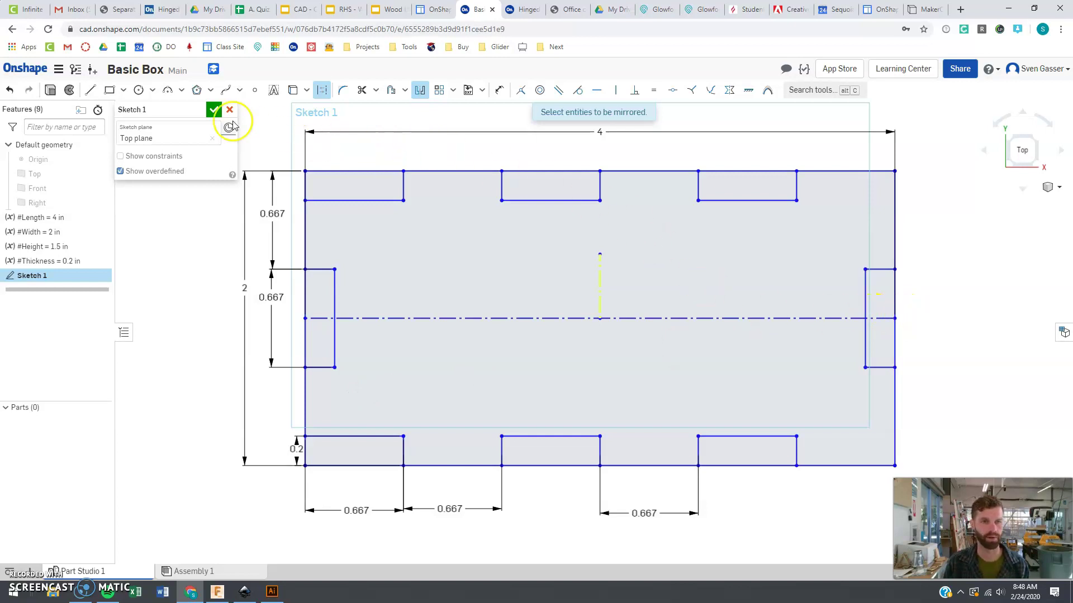
pyautogui.click(214, 110)
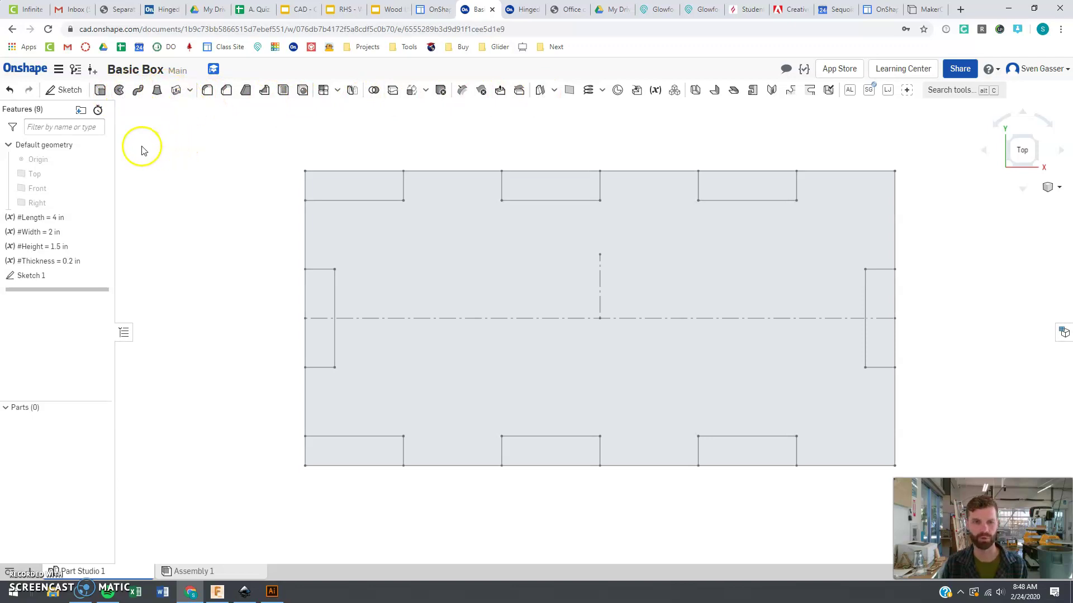
# Extrude the notched plate face, excluding the stray notch region, to #Thickness depth
pyautogui.click(100, 90)
pyautogui.click(422, 284)
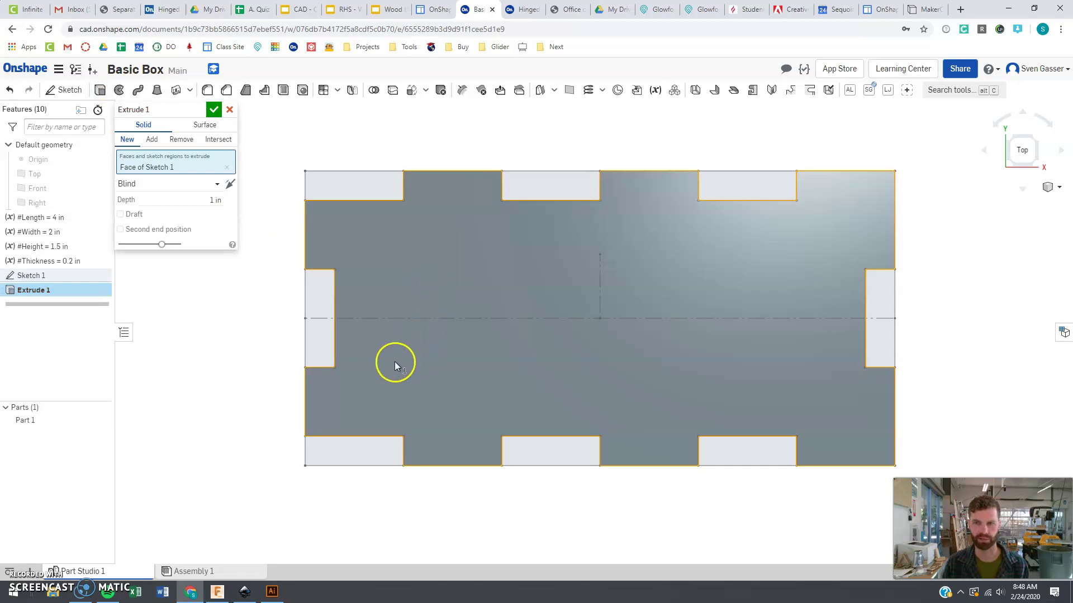
pyautogui.moveTo(358, 348)
pyautogui.mouseDown(button='right')
pyautogui.moveTo(368, 300)
pyautogui.moveTo(366, 343)
pyautogui.mouseUp(button='right')
pyautogui.click(568, 416)
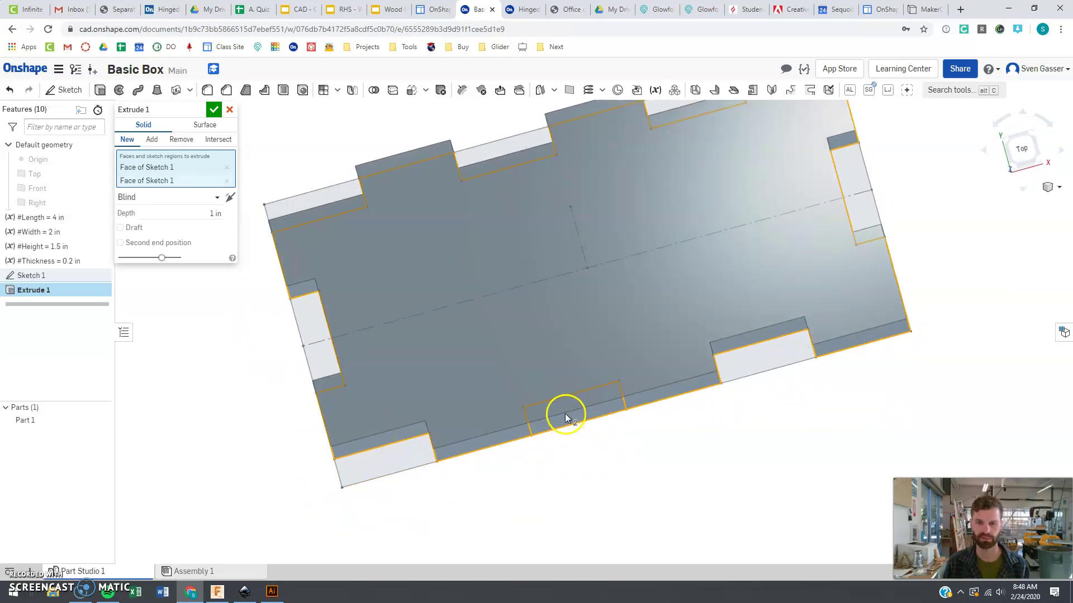
pyautogui.click(563, 414)
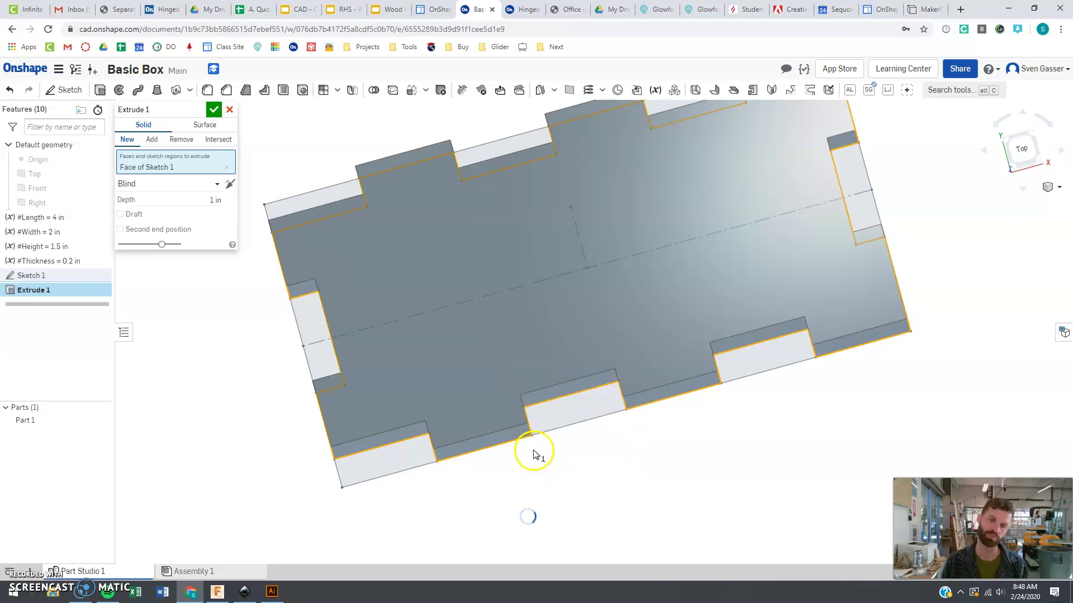
pyautogui.moveTo(544, 453); pyautogui.dragTo(574, 244, button='right')
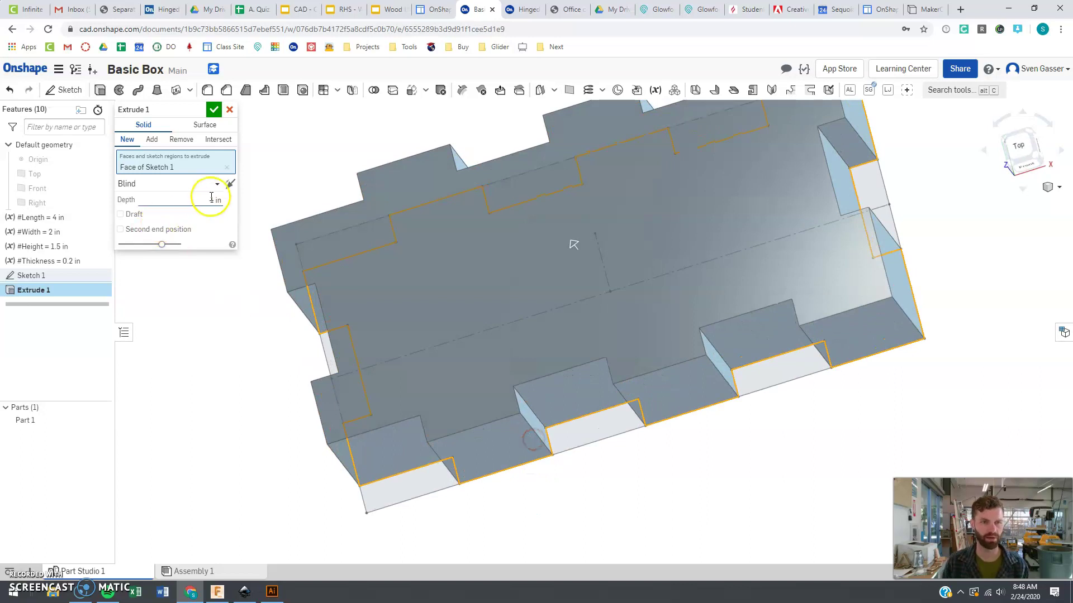
pyautogui.write('t')
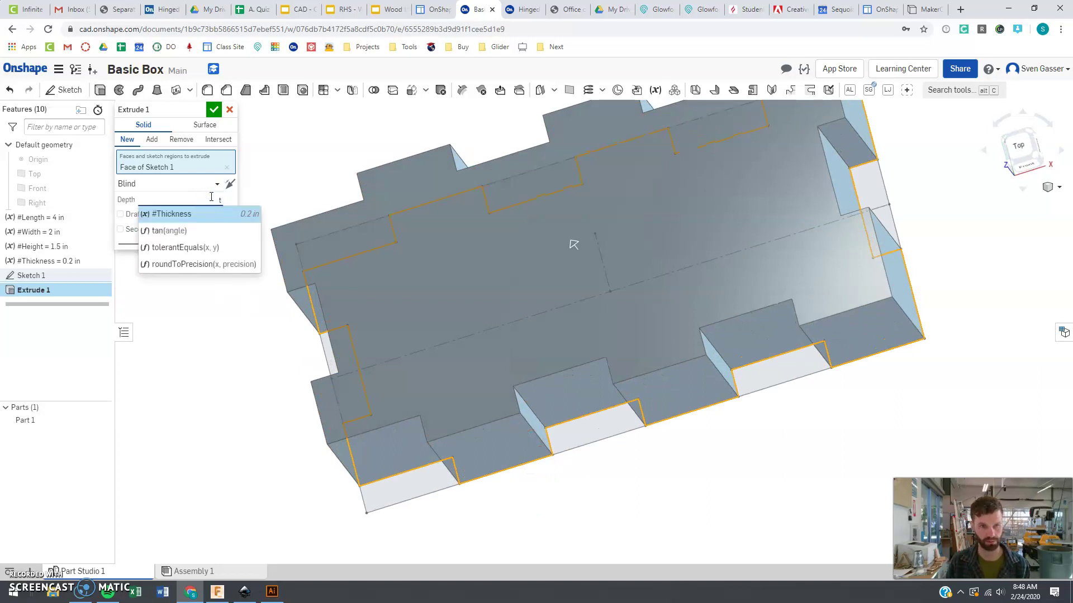
pyautogui.press('Return')
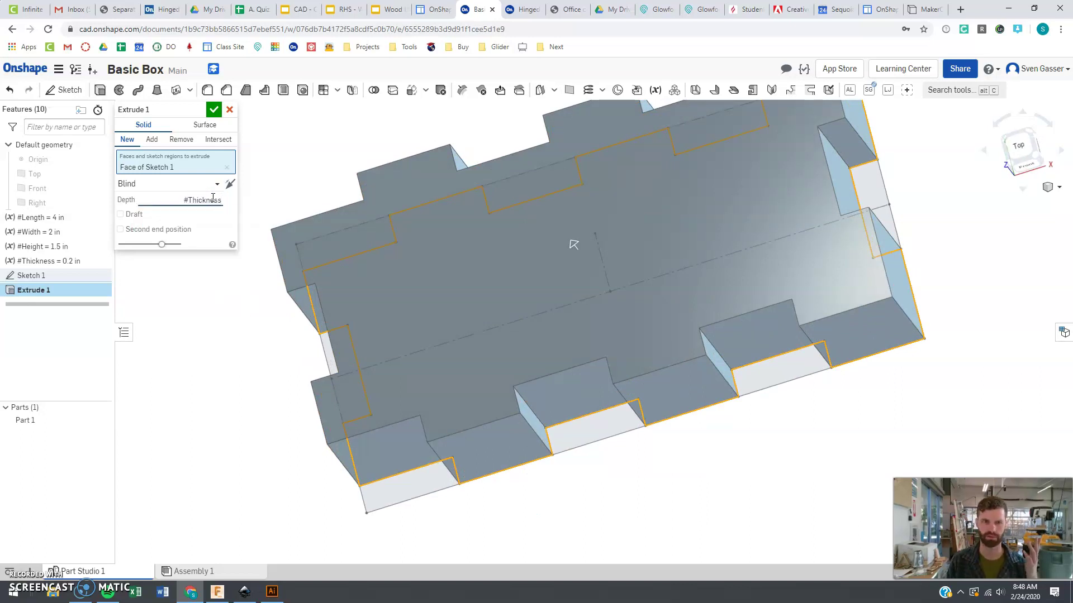
pyautogui.press('Return')
pyautogui.moveTo(503, 391)
pyautogui.mouseDown(button='right')
pyautogui.moveTo(513, 423)
pyautogui.moveTo(527, 414)
pyautogui.moveTo(541, 433)
pyautogui.moveTo(537, 462)
pyautogui.moveTo(514, 463)
pyautogui.moveTo(541, 455)
pyautogui.moveTo(564, 414)
pyautogui.mouseUp(button='right')
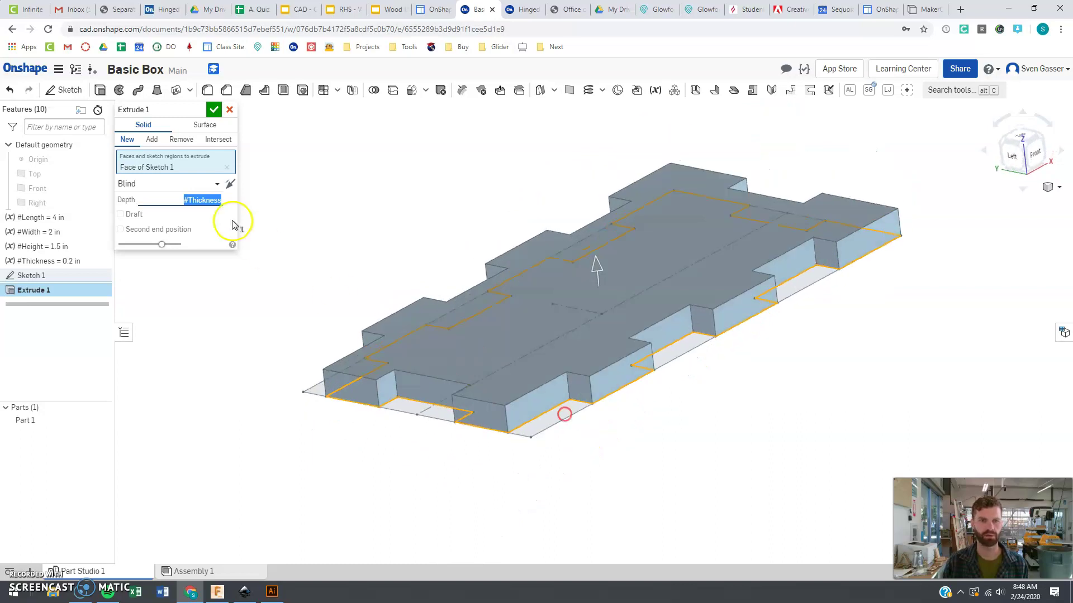
pyautogui.click(214, 110)
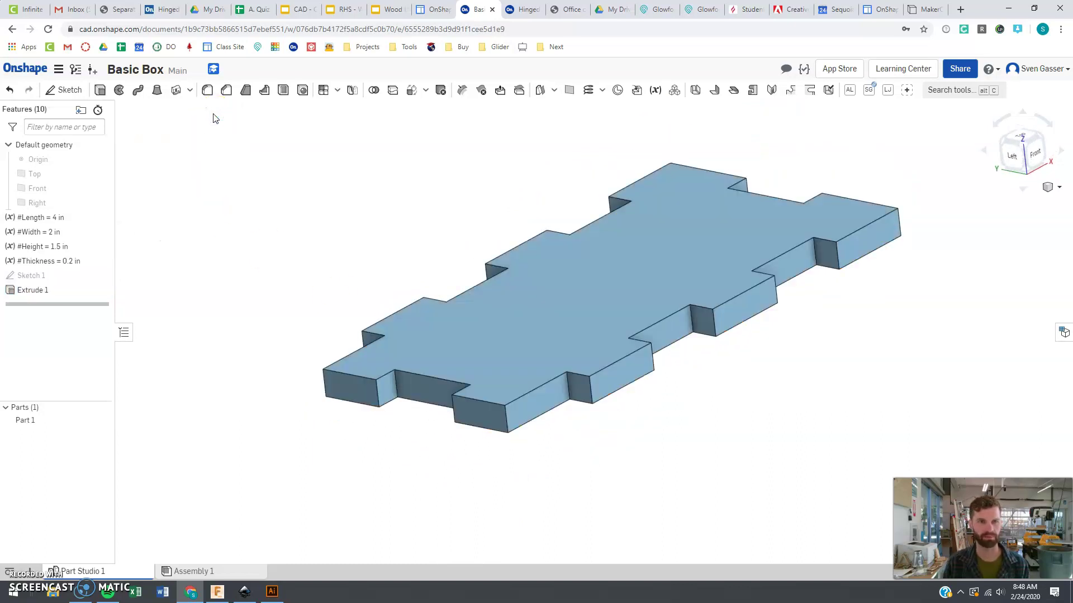